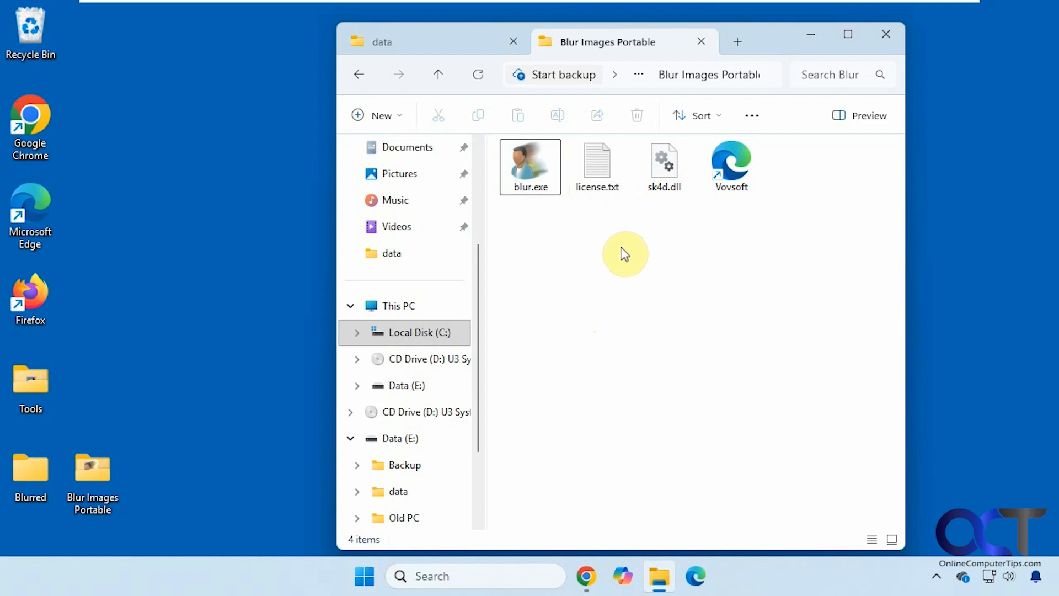
Launch blur.exe from the Blur Images Portable folder and continue past the trial version notice.
{"action": "left_click", "coordinate": [540, 175]}
{"action": "double_click", "coordinate": [539, 175]}
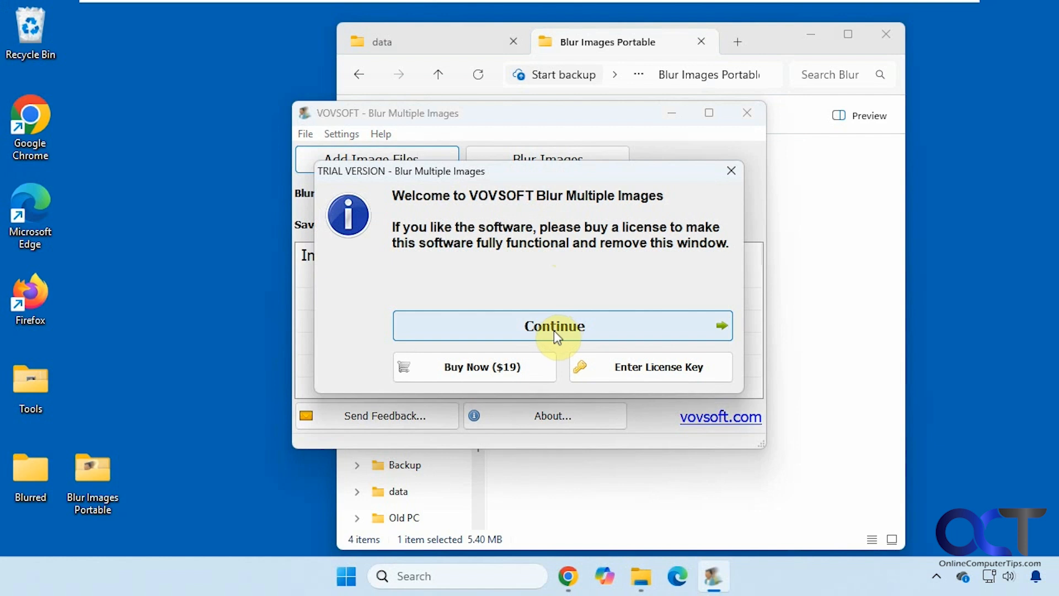
{"action": "left_click", "coordinate": [589, 330]}
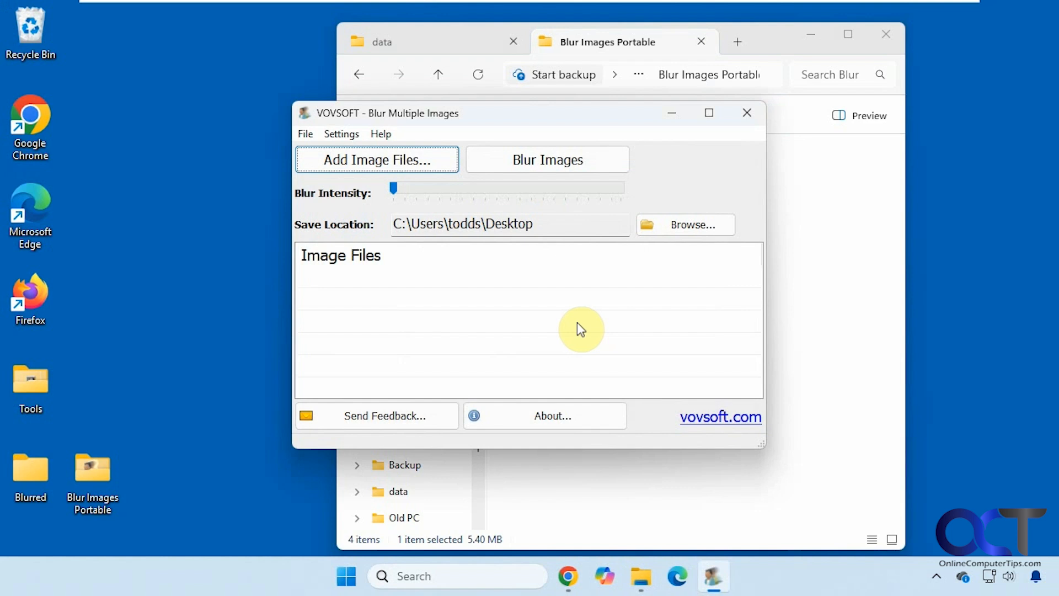
Set the save location for the output images to the Blurred folder on the Desktop.
{"action": "left_click", "coordinate": [669, 223]}
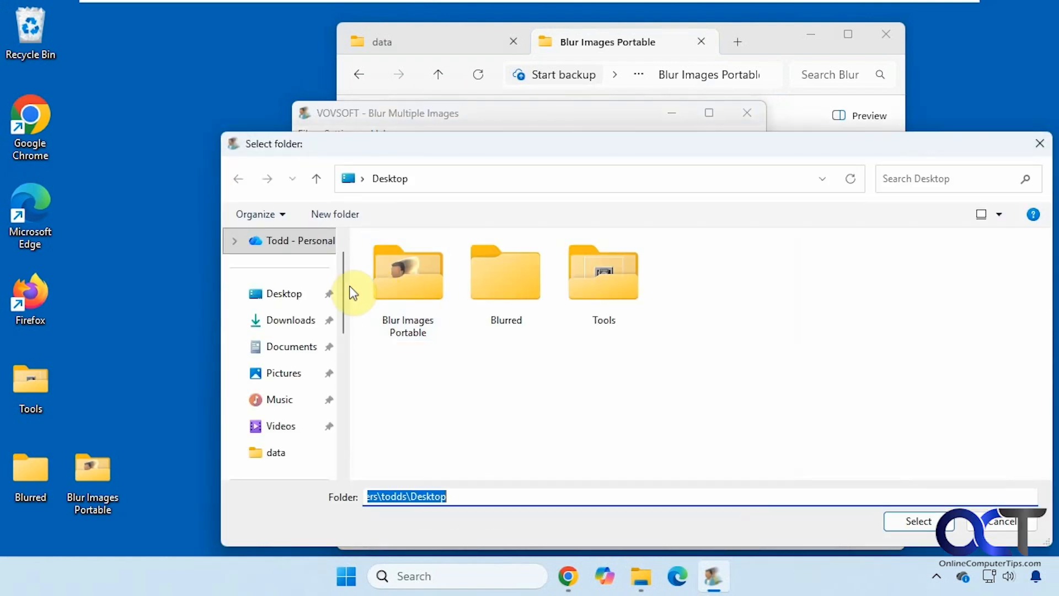
{"action": "left_click", "coordinate": [301, 301]}
{"action": "double_click", "coordinate": [498, 289]}
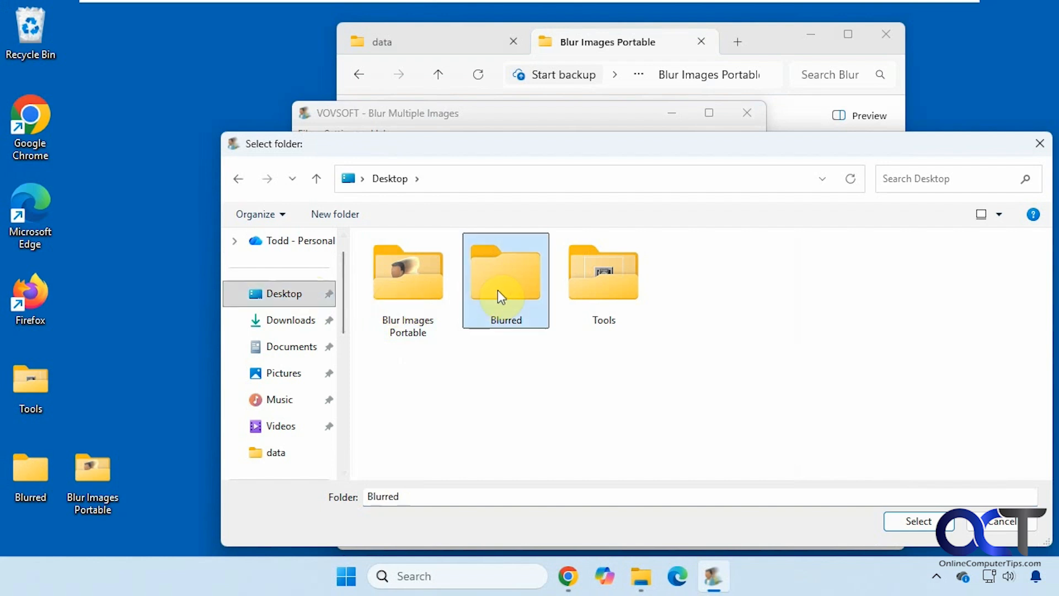
{"action": "left_click", "coordinate": [918, 523]}
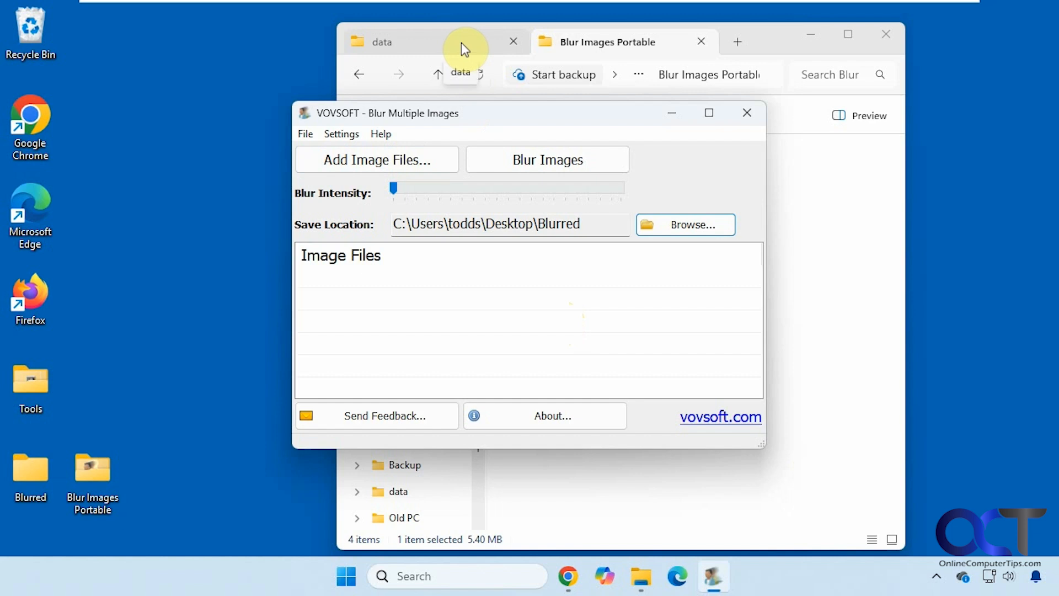
Add Documents.jpg, Group.jpg, House.jpg and Person Standing.jpg from the E: data folder to the image list, and minimize the File Explorer window.
{"action": "left_click_drag", "start_coordinate": [508, 118], "coordinate": [760, 144]}
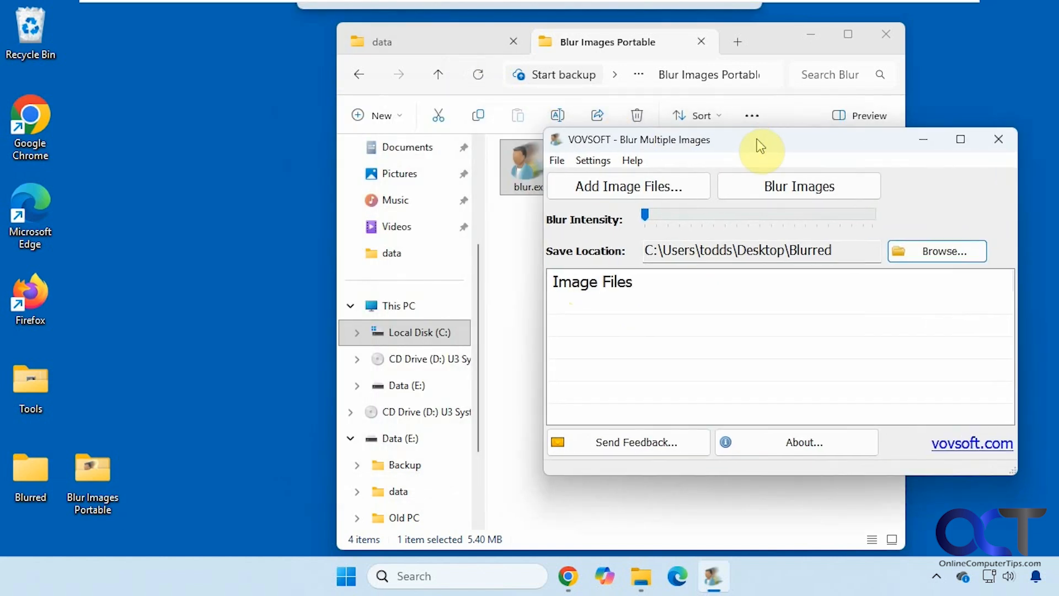
{"action": "left_click", "coordinate": [441, 43]}
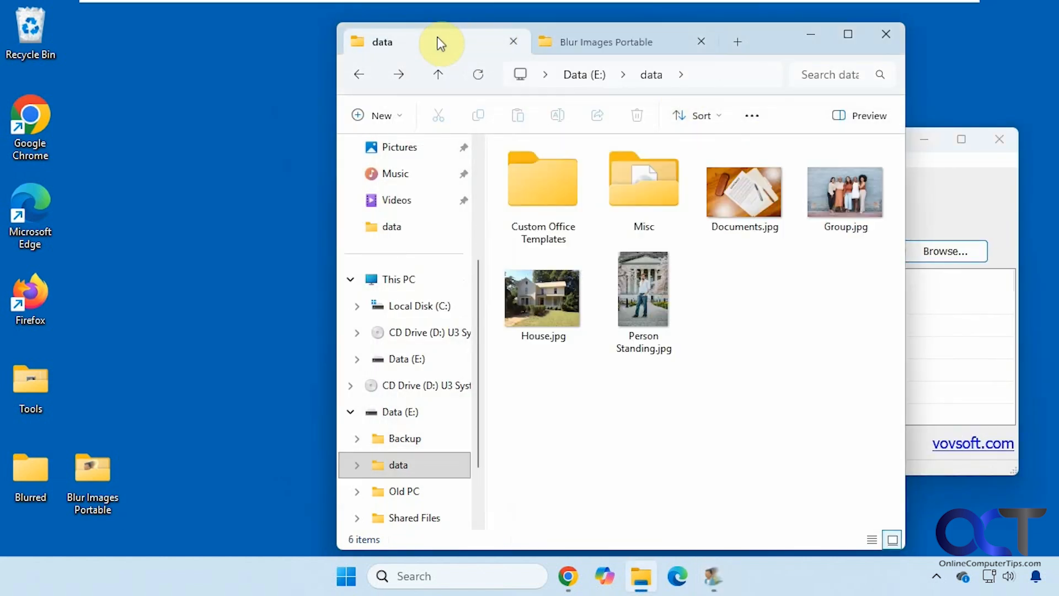
{"action": "left_click", "coordinate": [748, 202]}
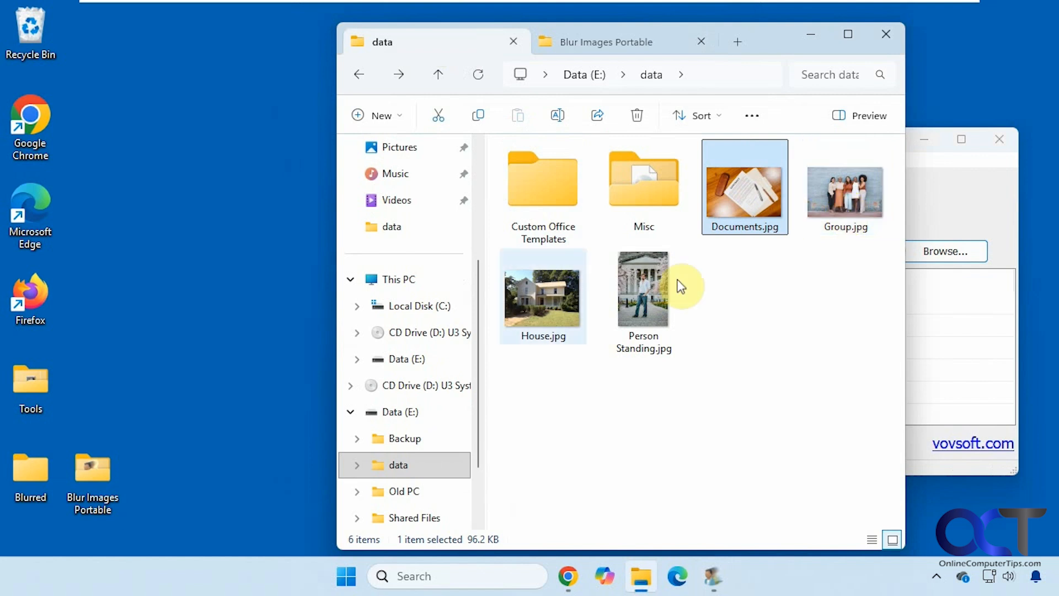
{"action": "left_click", "coordinate": [654, 331], "text": "shift"}
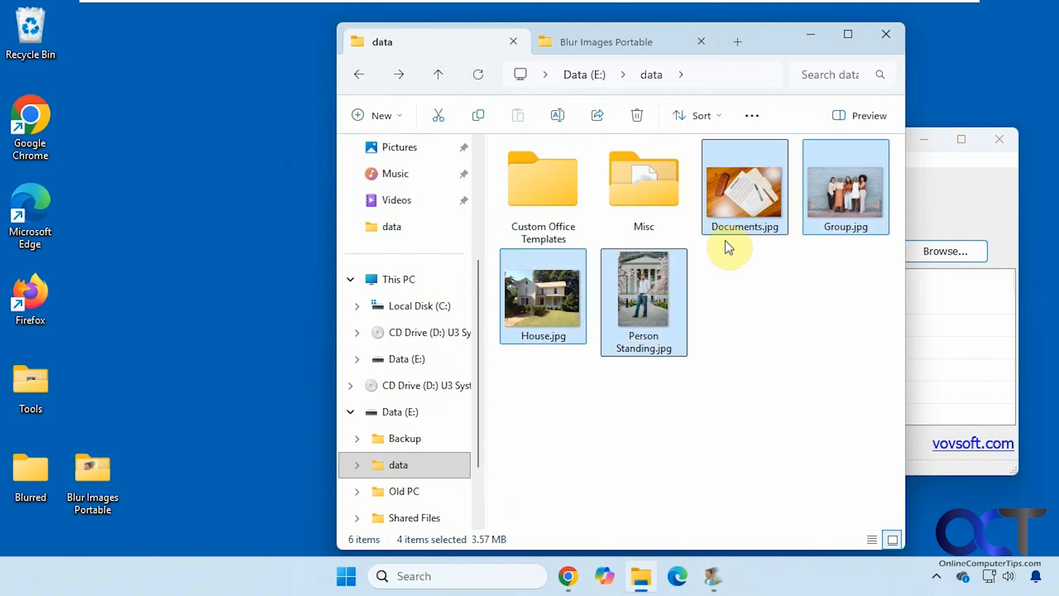
{"action": "left_click_drag", "start_coordinate": [847, 270], "coordinate": [943, 343]}
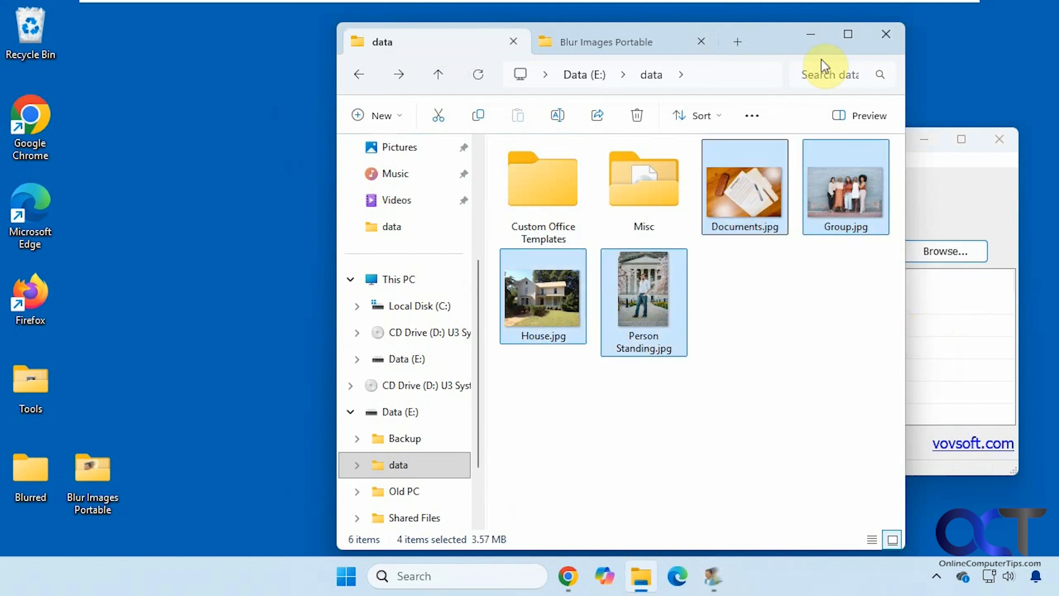
{"action": "left_click", "coordinate": [811, 34]}
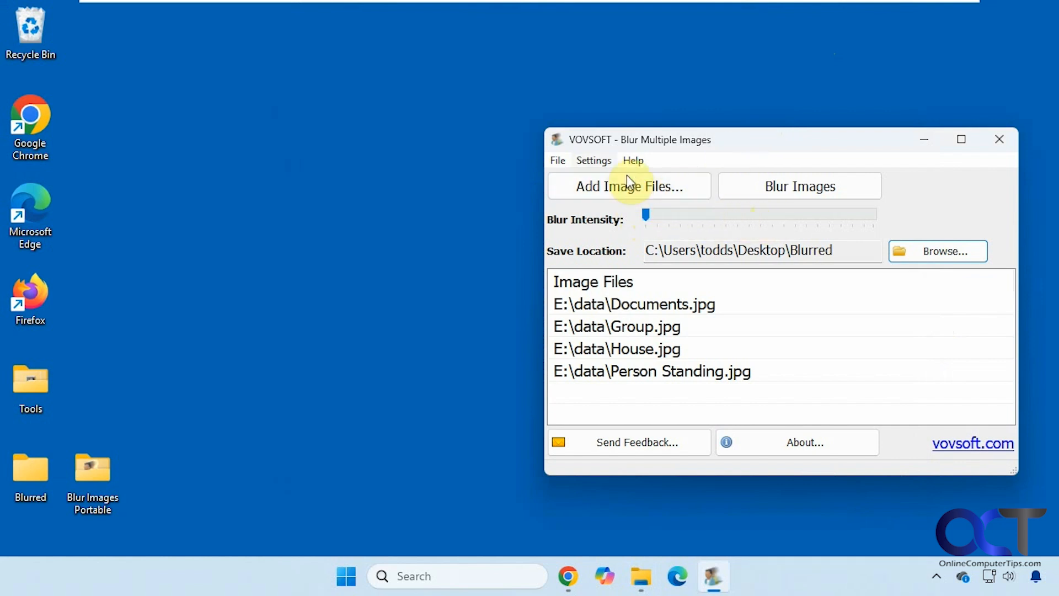
Check which blur engines the settings offer.
{"action": "left_click", "coordinate": [595, 160]}
{"action": "mouse_move", "coordinate": [611, 180]}
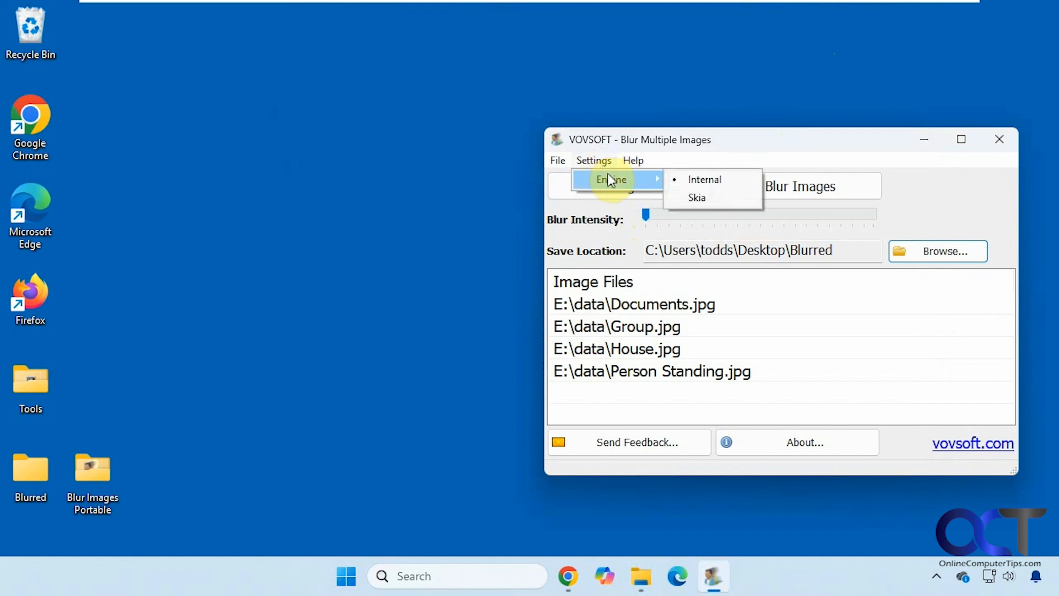
{"action": "left_click", "coordinate": [709, 198]}
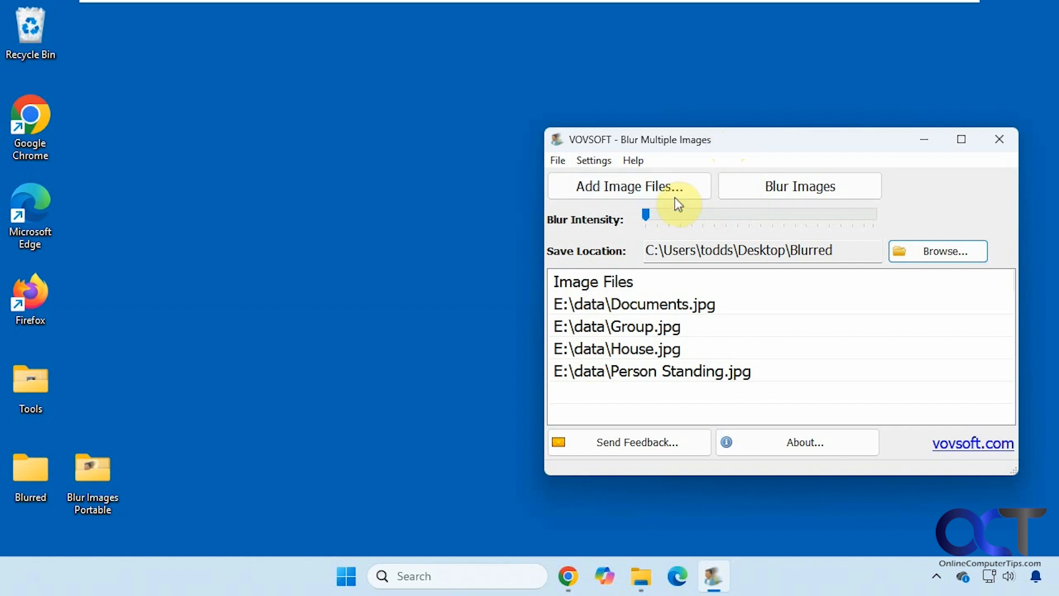
Set the blur intensity to about a quarter of its range and blur the listed images.
{"action": "left_click_drag", "start_coordinate": [651, 219], "coordinate": [735, 225]}
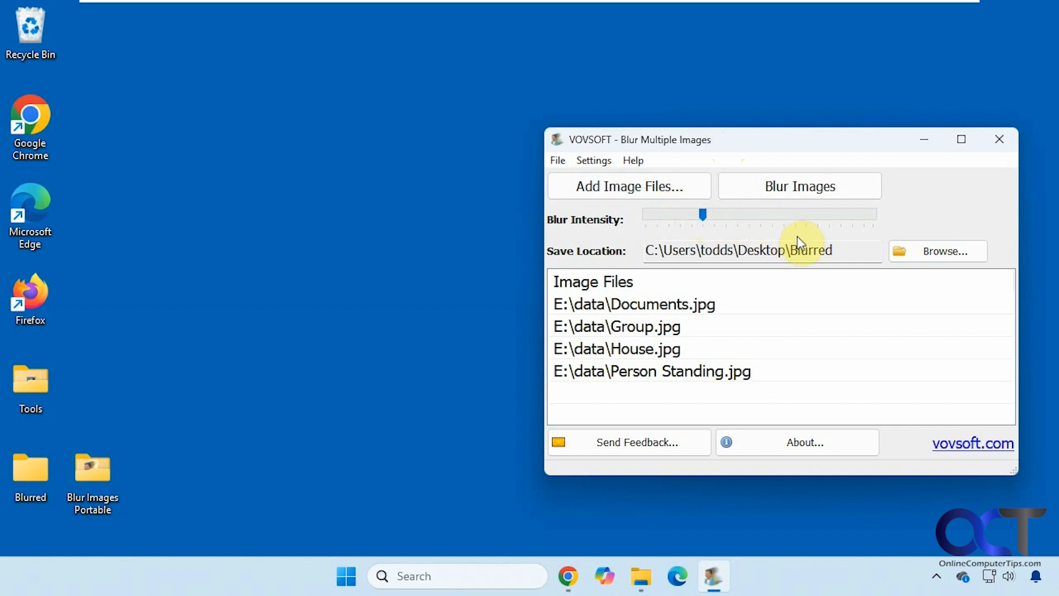
{"action": "left_click", "coordinate": [786, 188]}
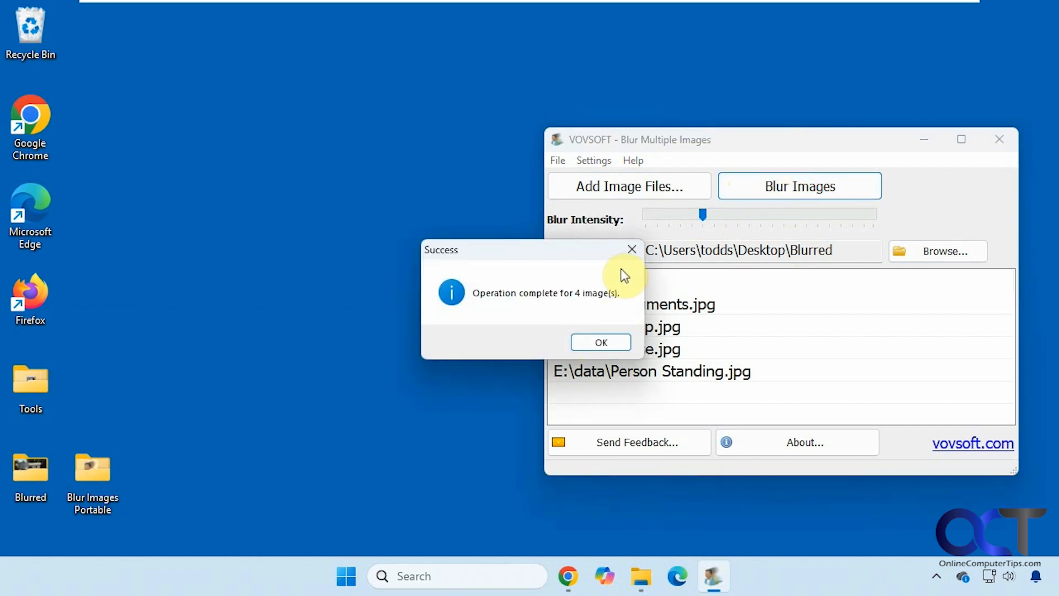
{"action": "left_click", "coordinate": [588, 341]}
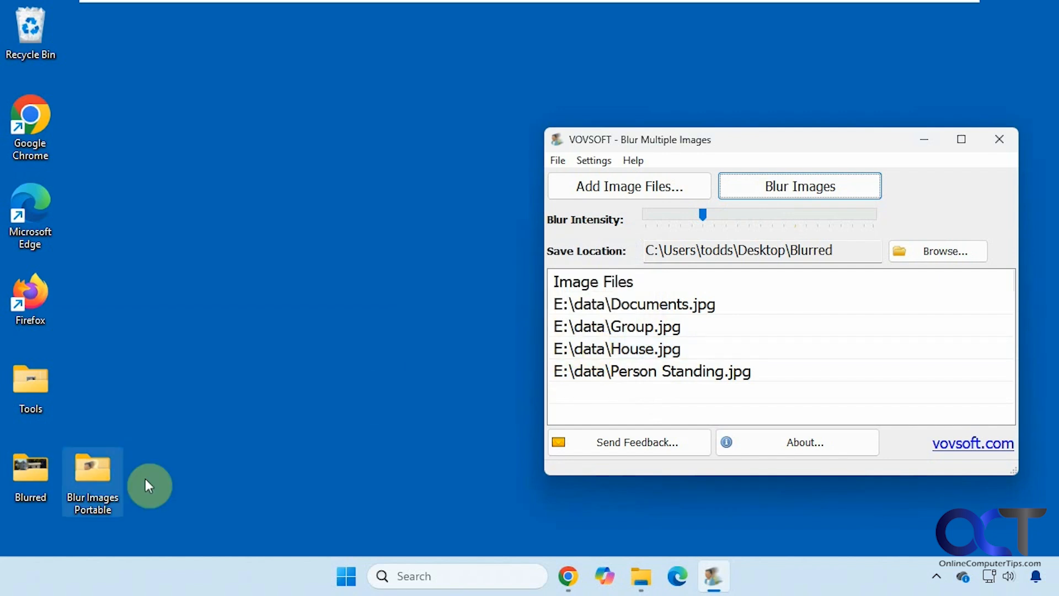
Open the Blurred folder on the desktop and view each blurred image from Documents.jpg onward at full window size.
{"action": "double_click", "coordinate": [30, 471]}
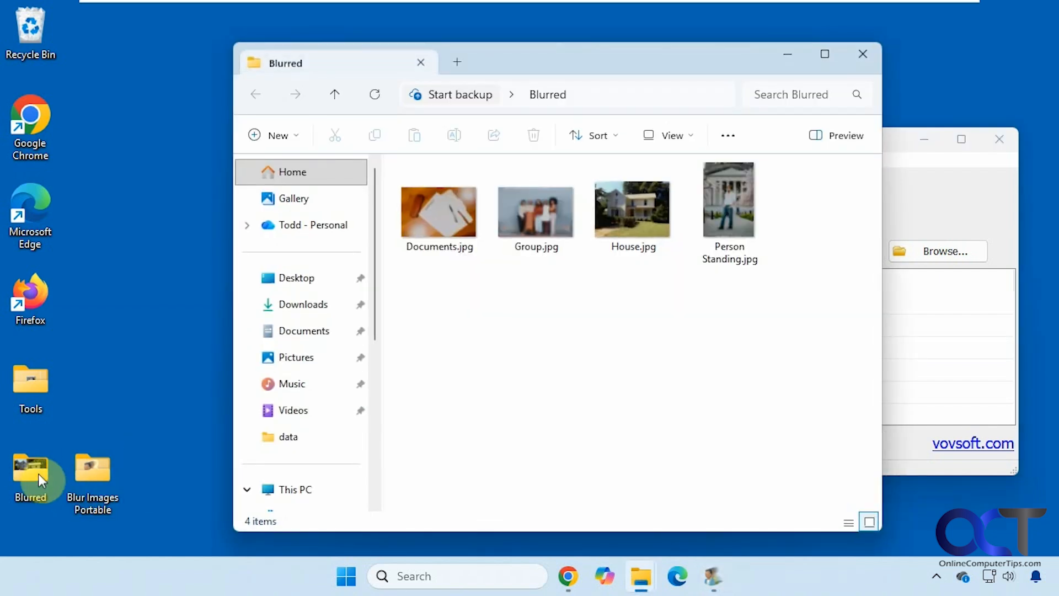
{"action": "left_click", "coordinate": [444, 238]}
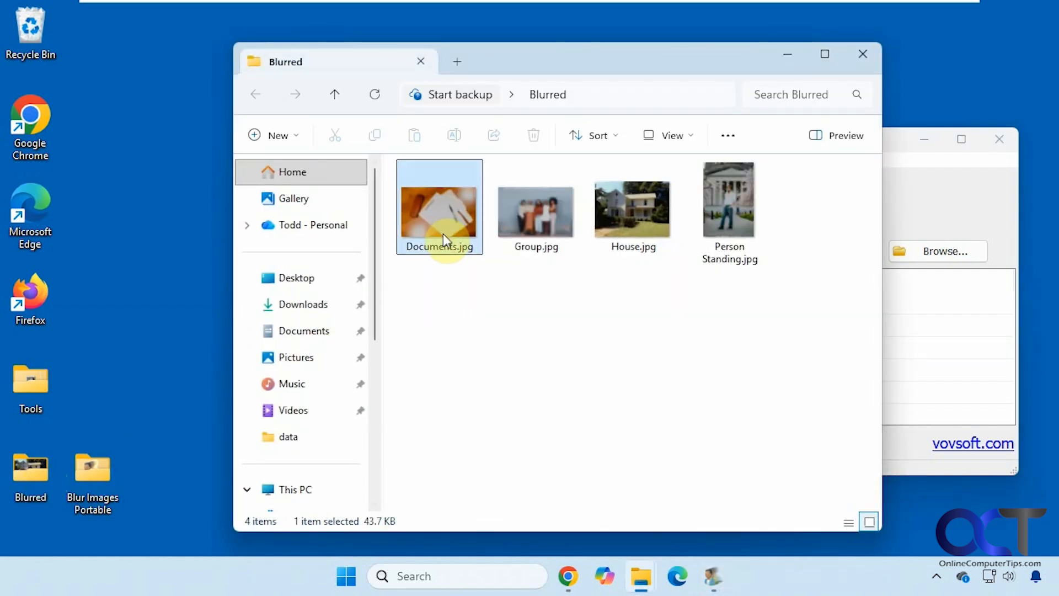
{"action": "double_click", "coordinate": [442, 232]}
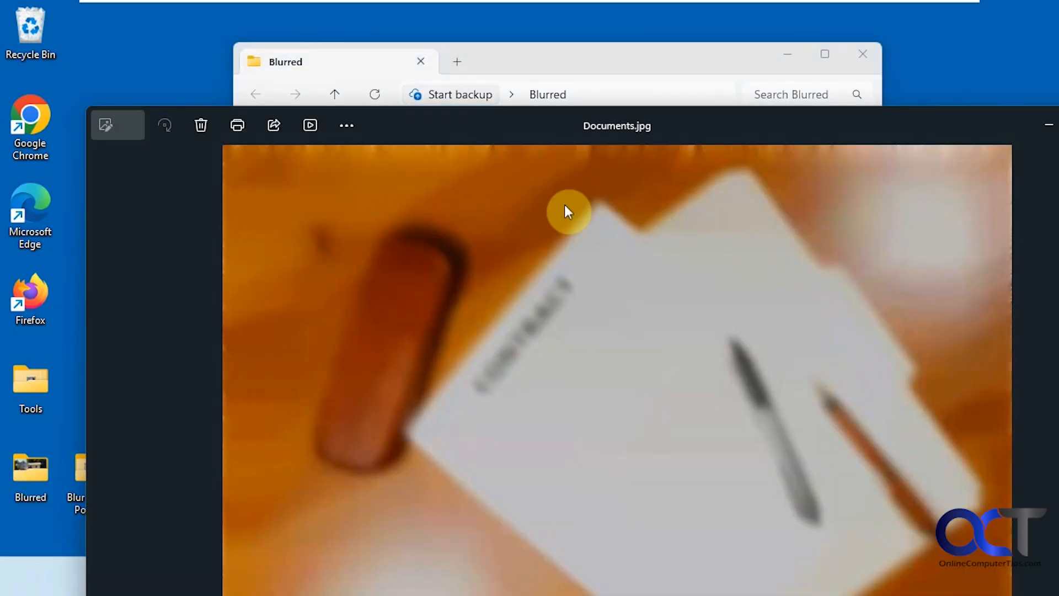
{"action": "double_click", "coordinate": [751, 121]}
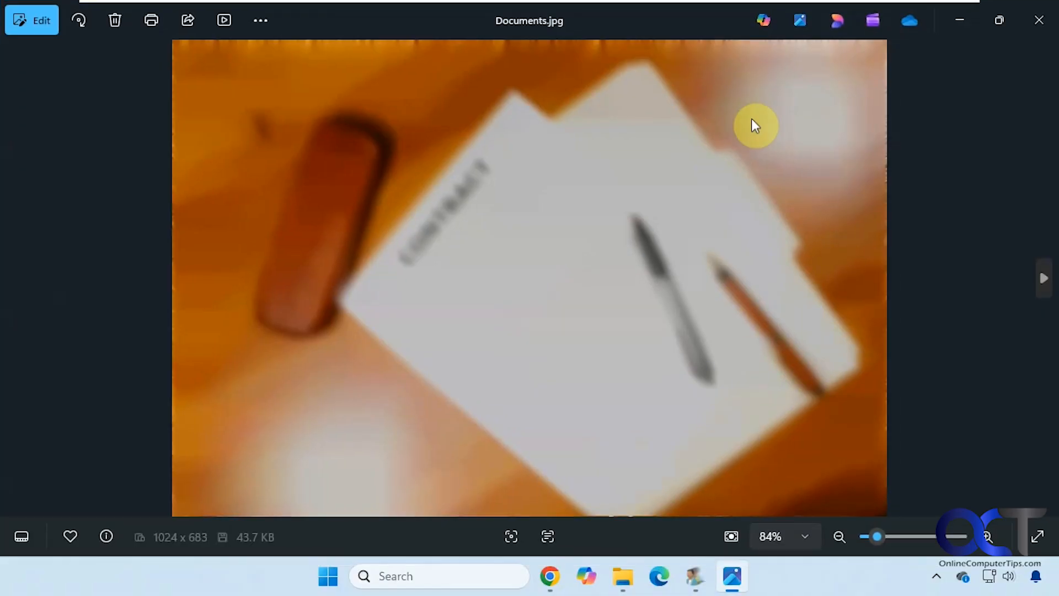
{"action": "key", "text": "Right"}
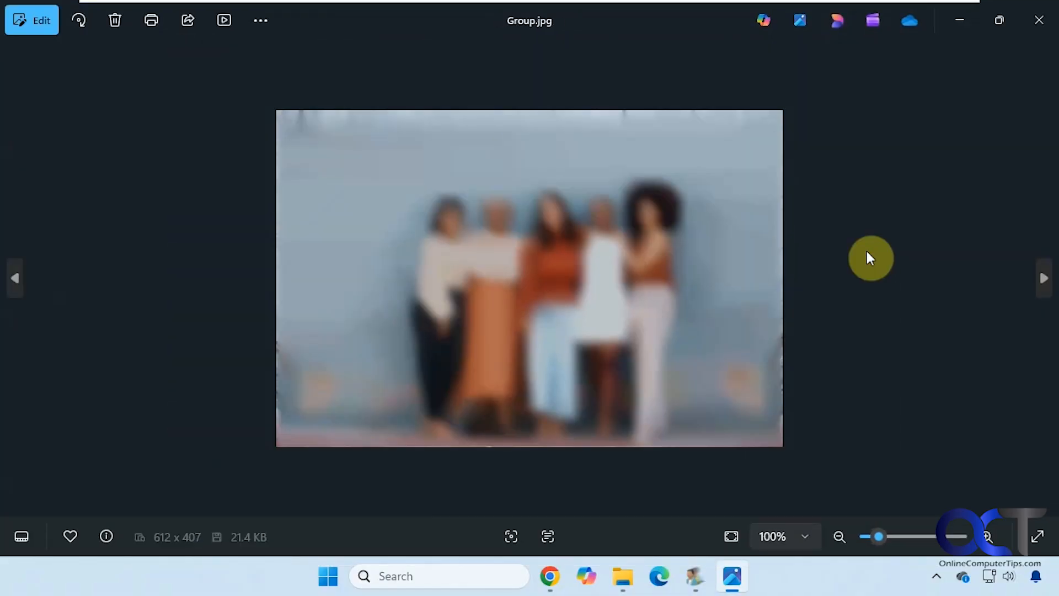
{"action": "key", "text": "Right"}
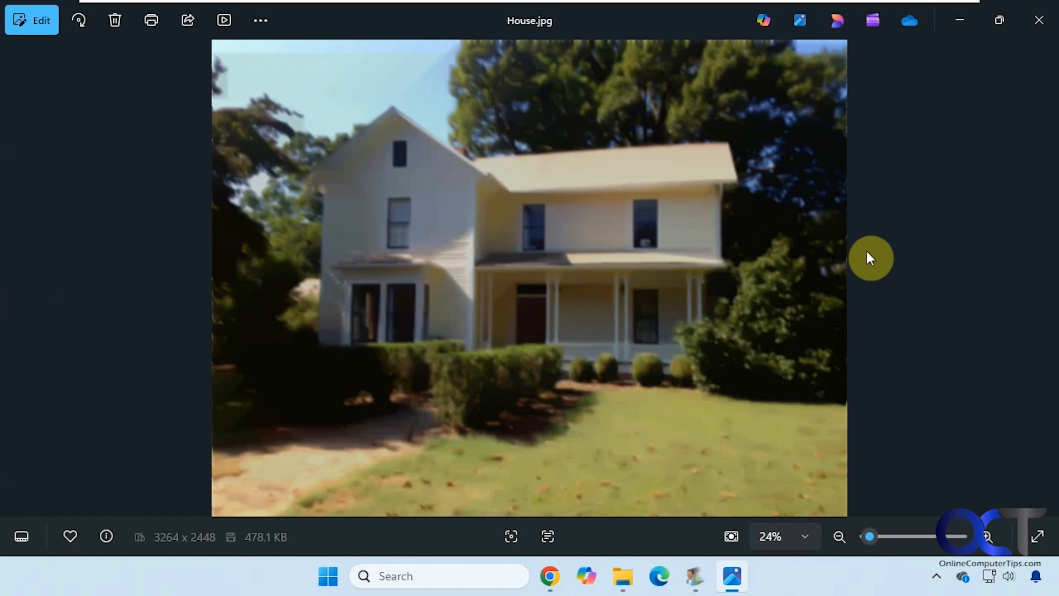
{"action": "key", "text": "Right"}
{"action": "left_click", "coordinate": [1039, 20]}
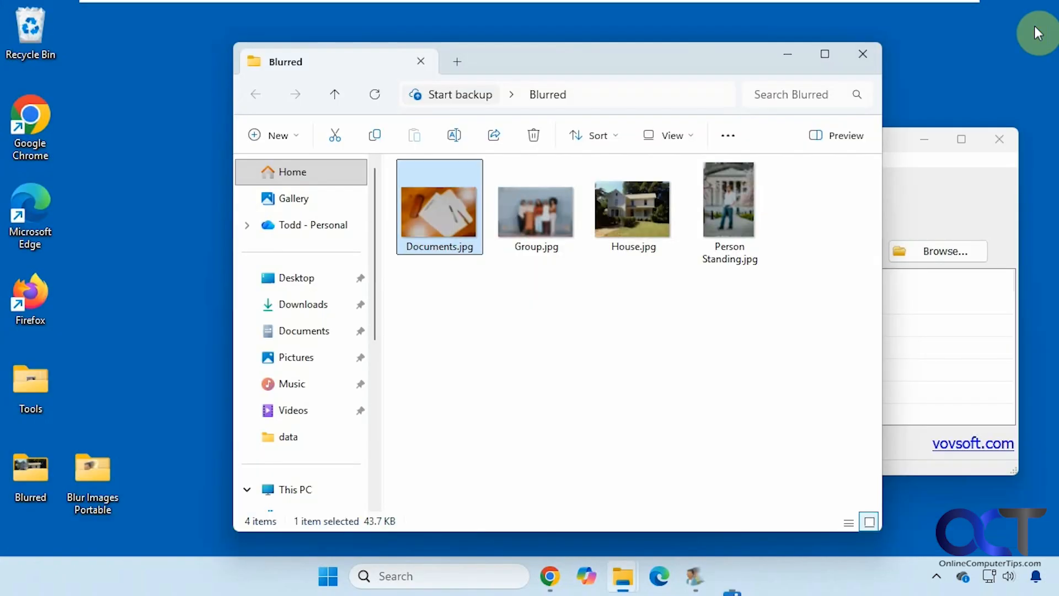
Delete all four images in the Blurred folder and return to the Blur Multiple Images window.
{"action": "left_click_drag", "start_coordinate": [604, 232], "coordinate": [439, 208]}
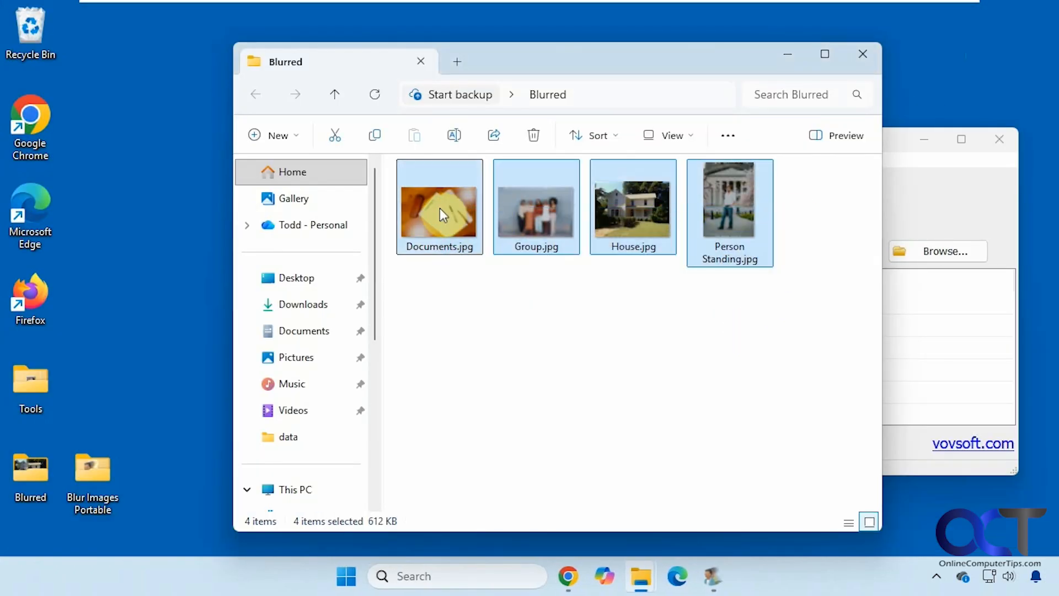
{"action": "key", "text": "Delete"}
{"action": "left_click", "coordinate": [913, 181]}
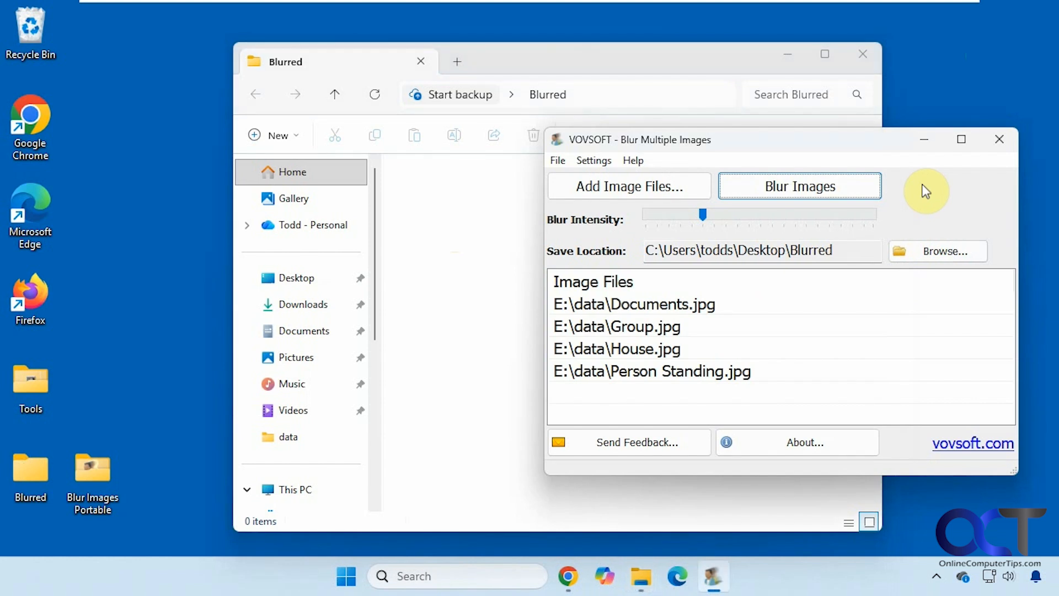
Raise the blur intensity to about half of its range and blur the listed images again.
{"action": "left_click_drag", "start_coordinate": [705, 219], "coordinate": [766, 221]}
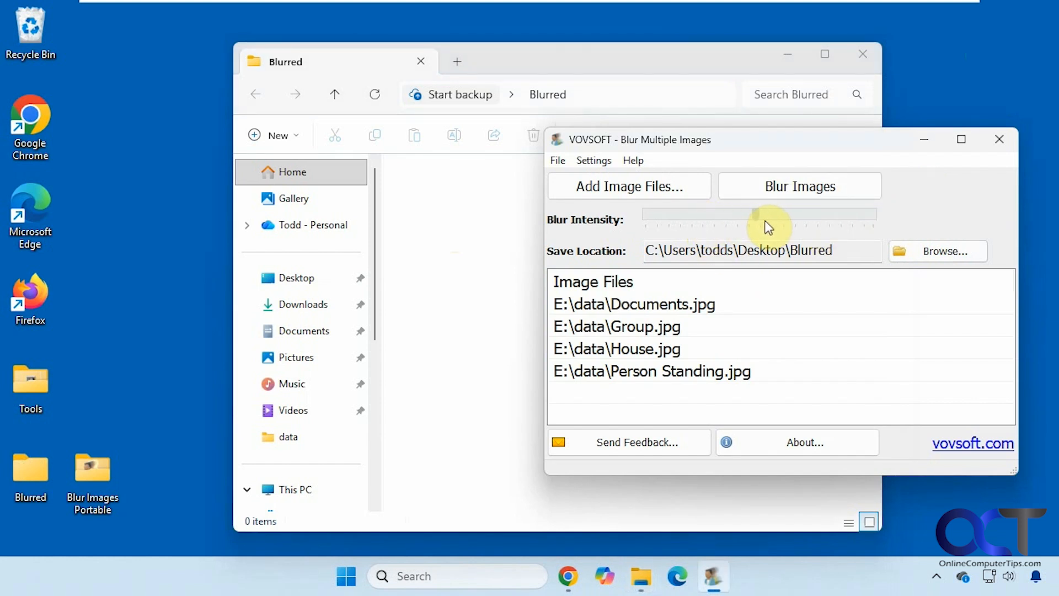
{"action": "left_click", "coordinate": [819, 190]}
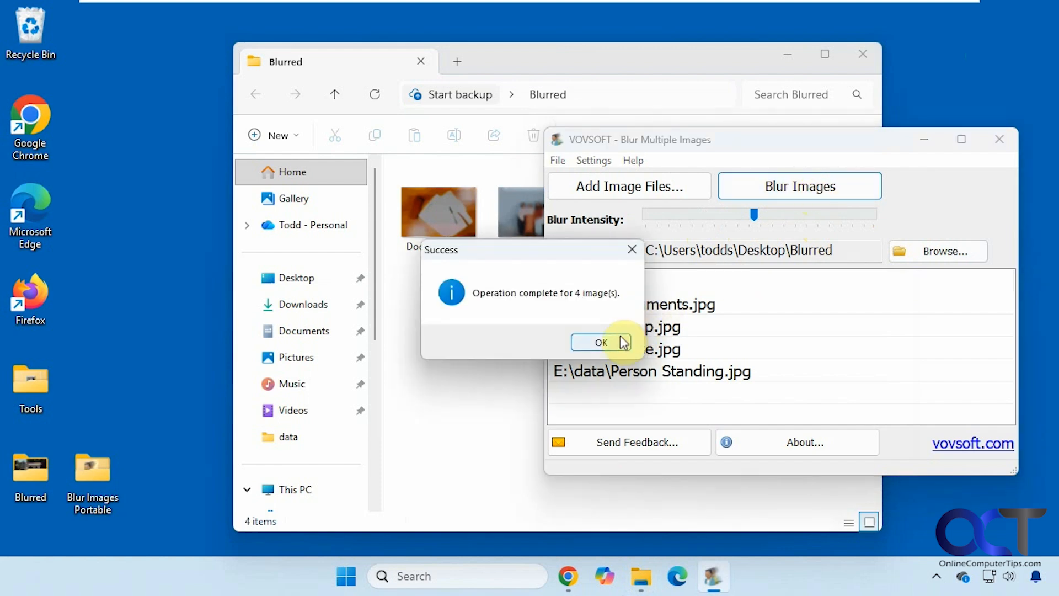
{"action": "left_click", "coordinate": [601, 342]}
View the more strongly blurred images from Documents.jpg through Person Standing.jpg and close the viewer.
{"action": "left_click", "coordinate": [447, 220]}
{"action": "double_click", "coordinate": [458, 226]}
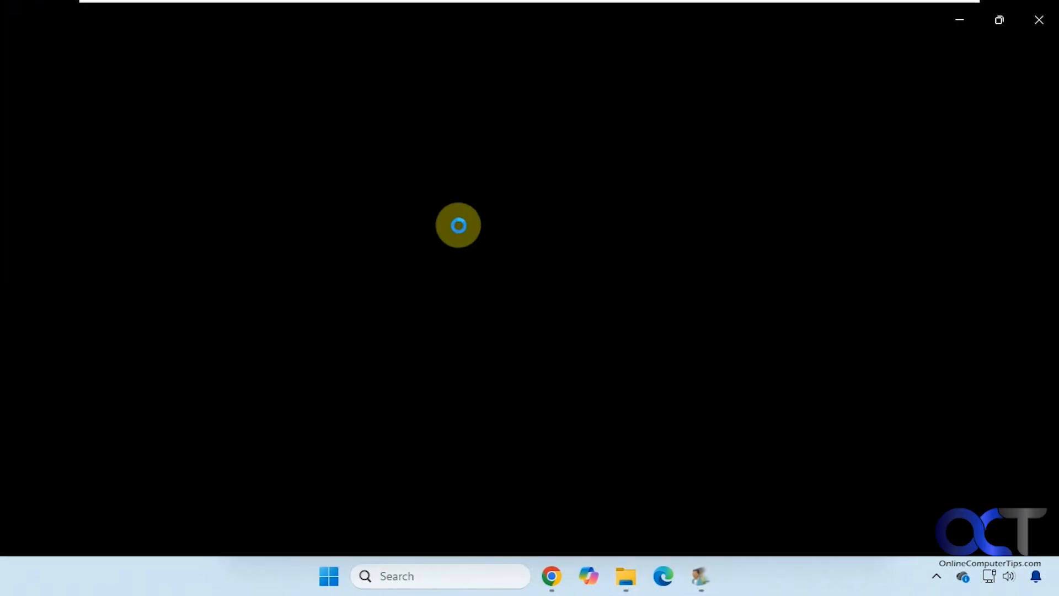
{"action": "key", "text": "Right"}
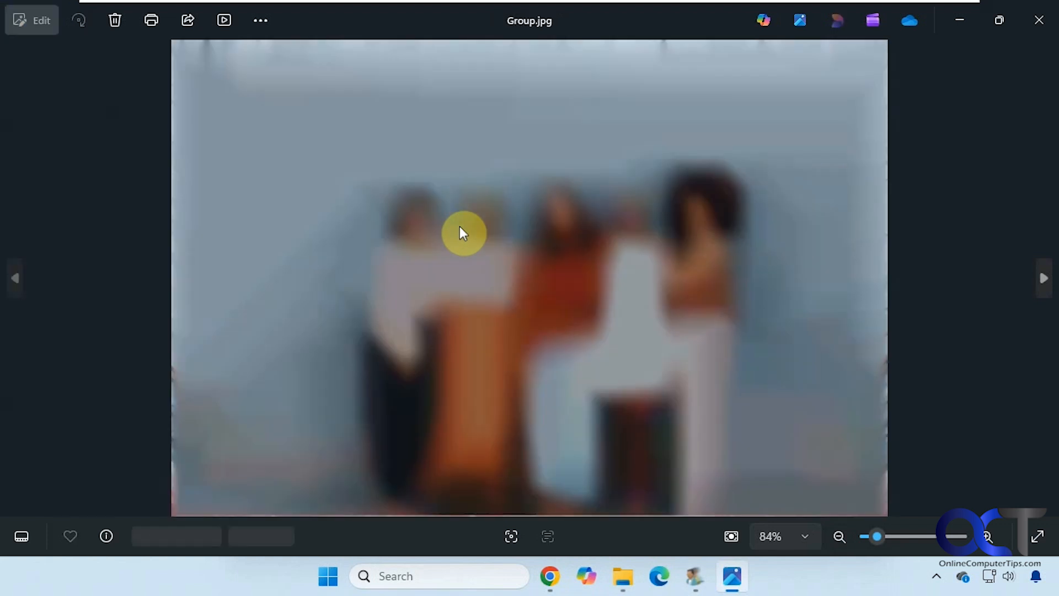
{"action": "key", "text": "Right"}
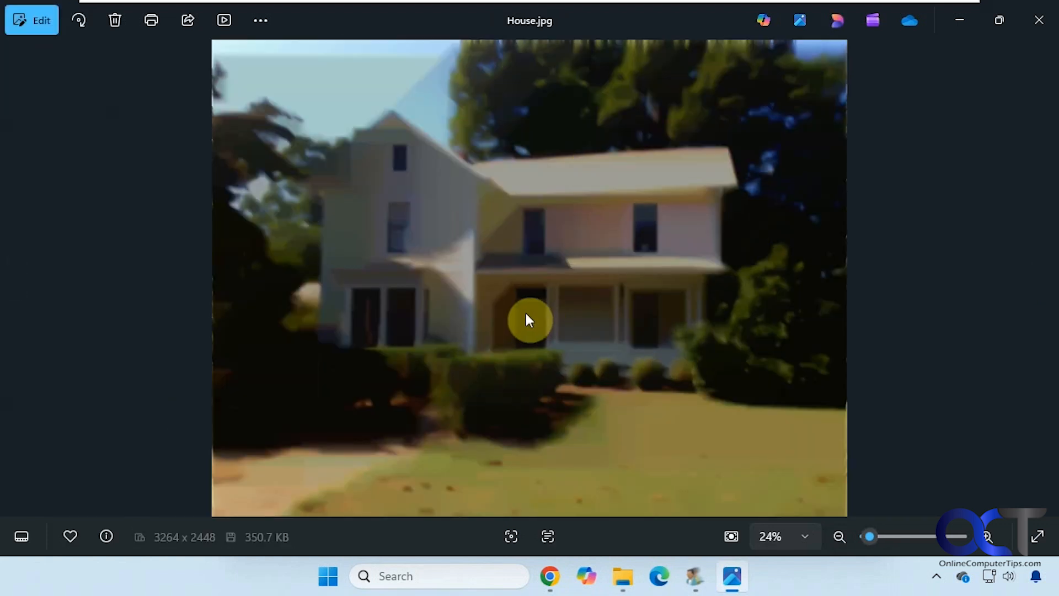
{"action": "key", "text": "Right"}
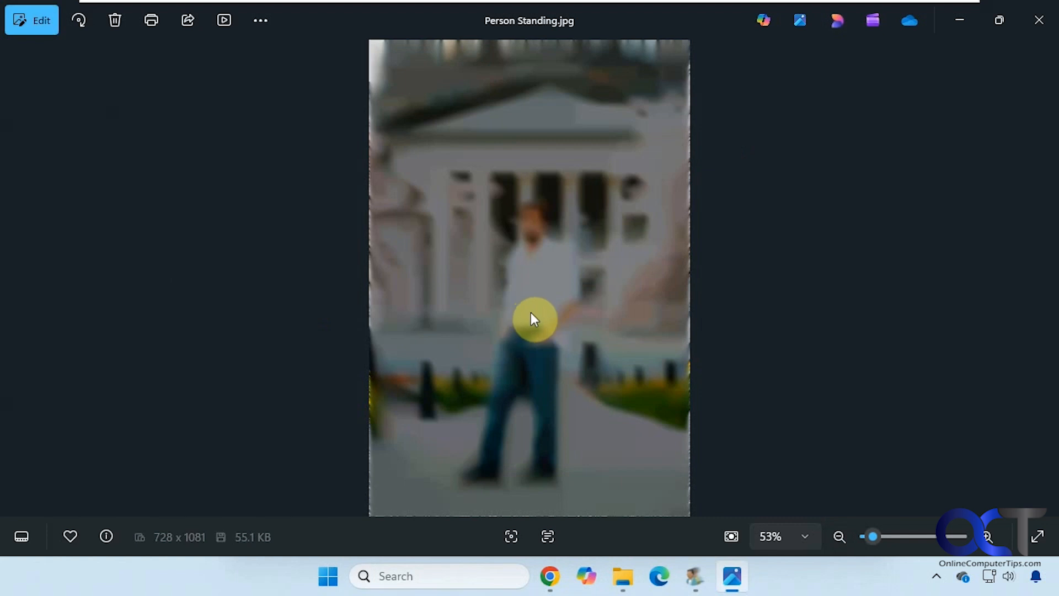
{"action": "left_click", "coordinate": [1039, 20]}
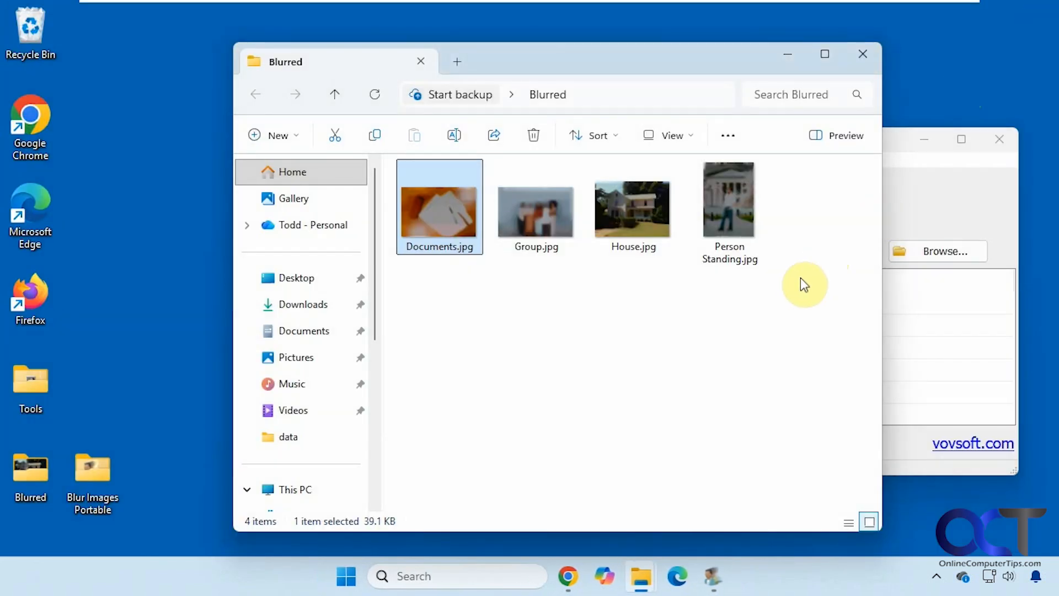
Clear the Blurred folder of its four images and switch back to the Blur Multiple Images window.
{"action": "left_click_drag", "start_coordinate": [801, 277], "coordinate": [406, 203]}
{"action": "key", "text": "Delete"}
{"action": "left_click", "coordinate": [971, 196]}
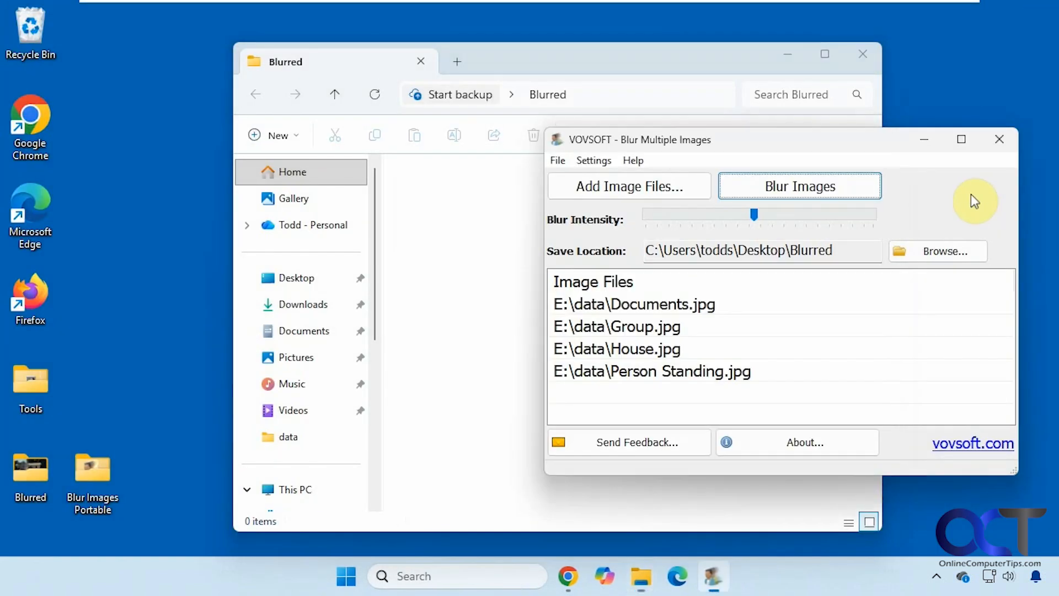
Change the blur engine to Skia.
{"action": "left_click", "coordinate": [594, 161]}
{"action": "mouse_move", "coordinate": [614, 179]}
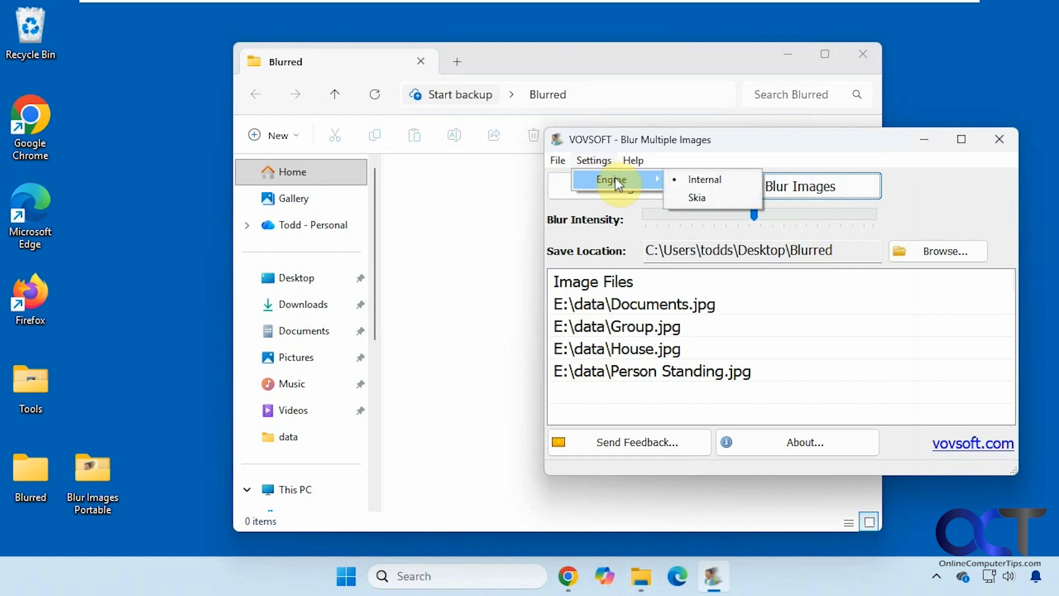
{"action": "left_click", "coordinate": [696, 199]}
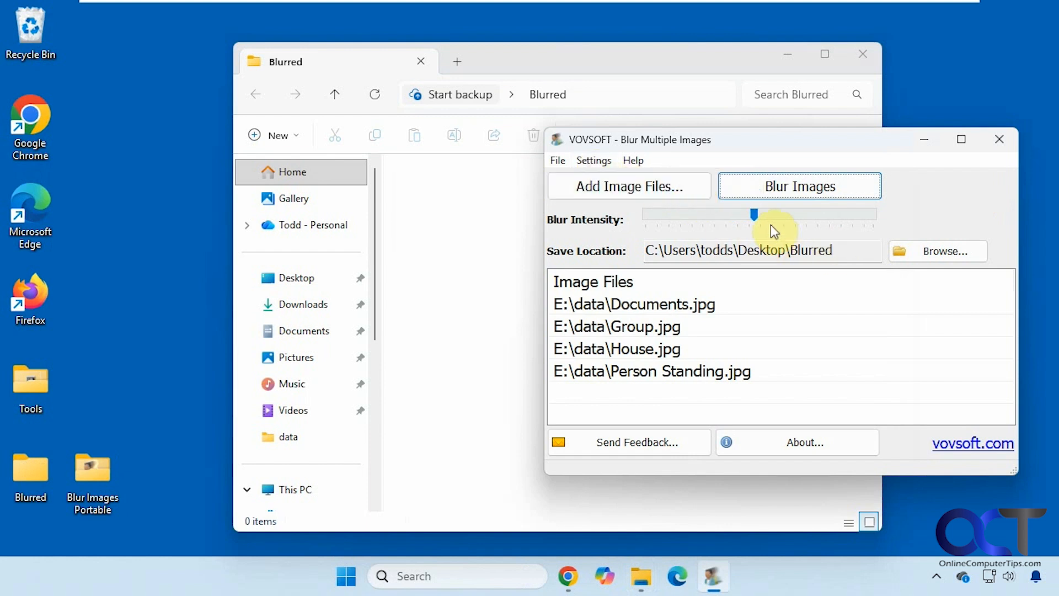
Blur the four listed images with the current intensity and Skia engine, and switch to the Blurred folder.
{"action": "left_click", "coordinate": [825, 189]}
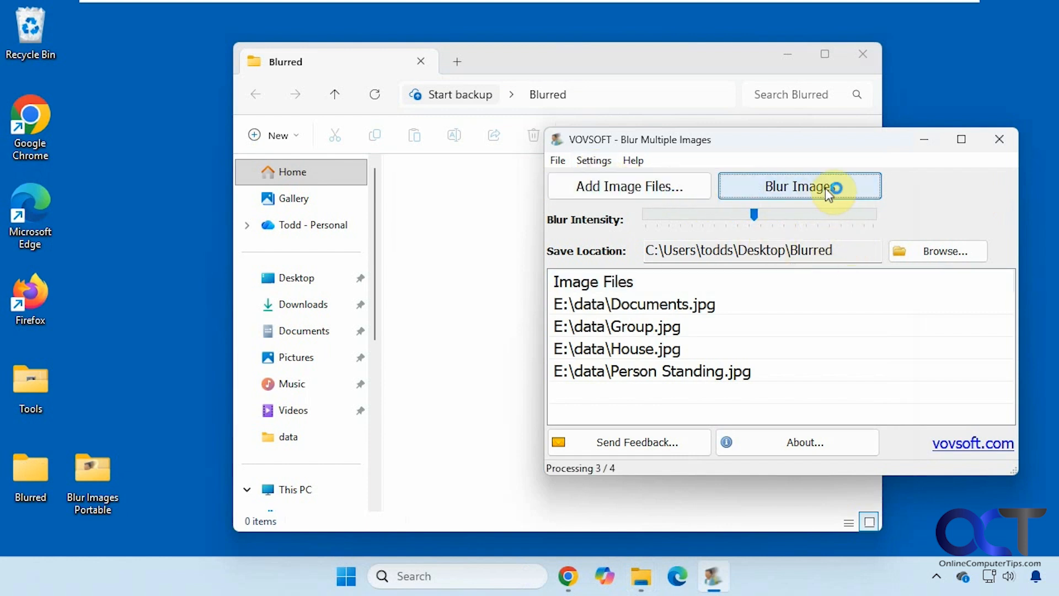
{"action": "left_click", "coordinate": [599, 341]}
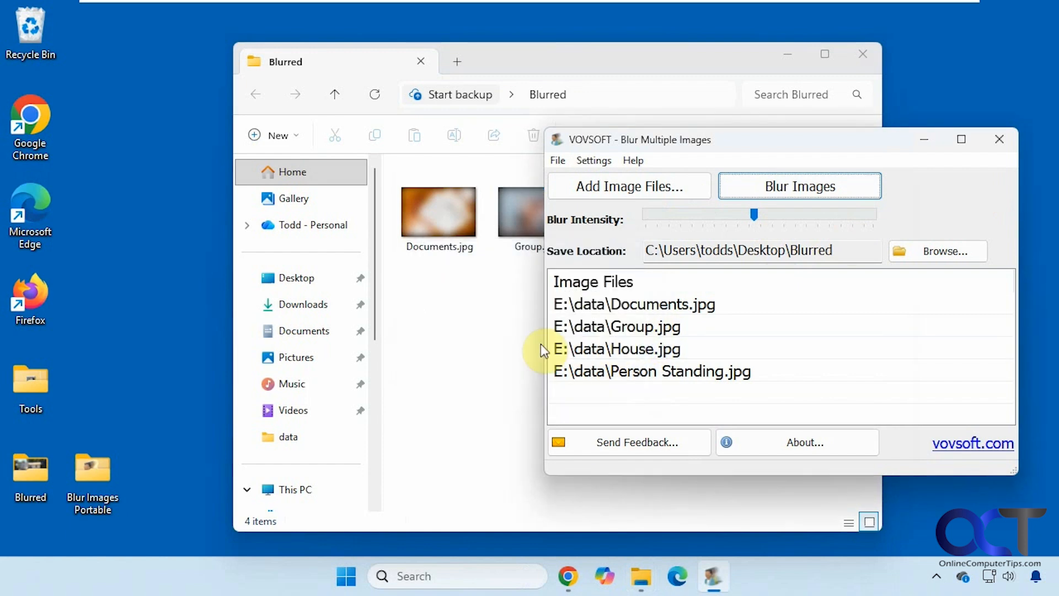
{"action": "left_click", "coordinate": [540, 343]}
View the Skia-blurred images from Documents.jpg through Person Standing.jpg and close the viewer.
{"action": "double_click", "coordinate": [436, 232]}
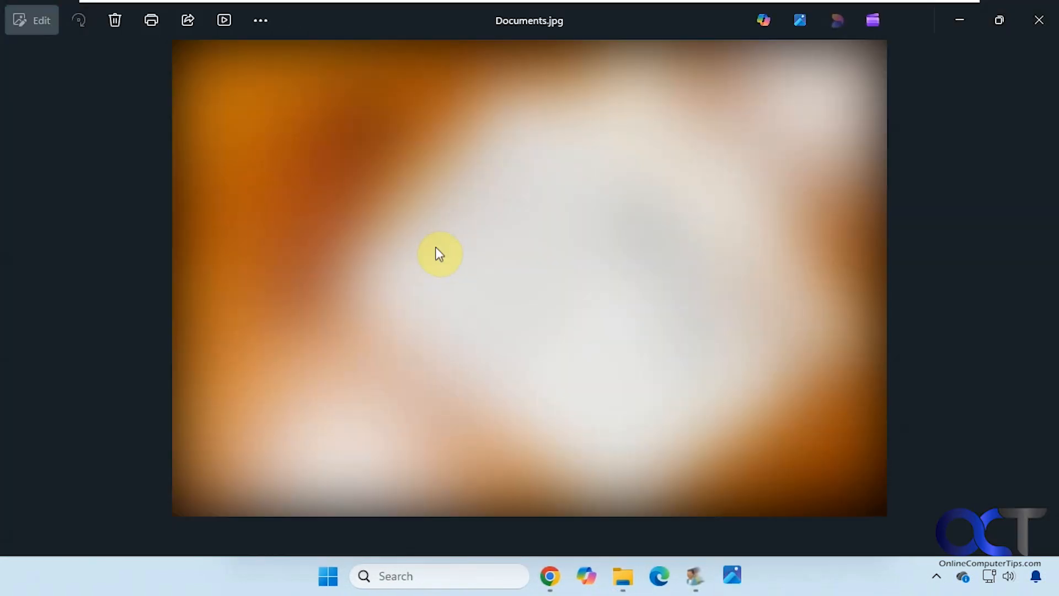
{"action": "key", "text": "Right"}
{"action": "key", "text": "Right"}
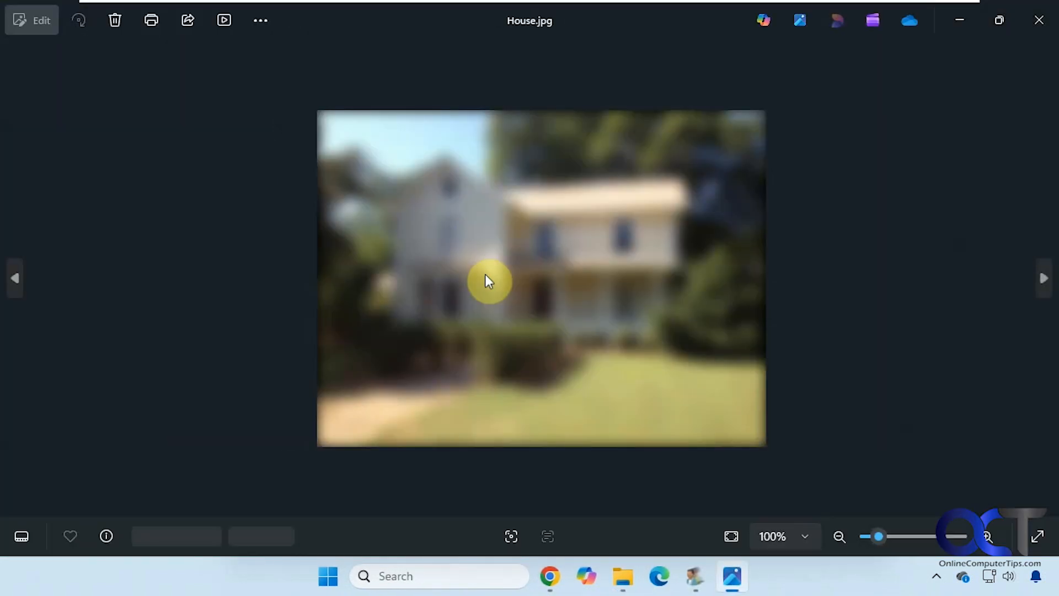
{"action": "key", "text": "Right"}
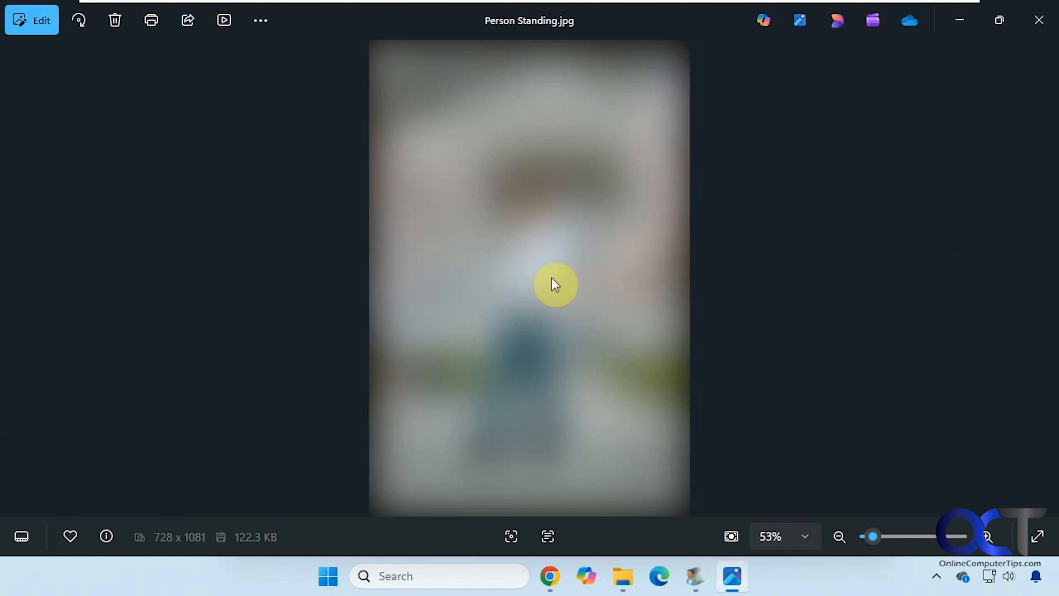
{"action": "left_click", "coordinate": [1039, 20]}
Delete all four images from the Blurred folder and return to the Blur Multiple Images window.
{"action": "left_click_drag", "start_coordinate": [790, 282], "coordinate": [445, 218]}
{"action": "key", "text": "Delete"}
{"action": "left_click", "coordinate": [911, 204]}
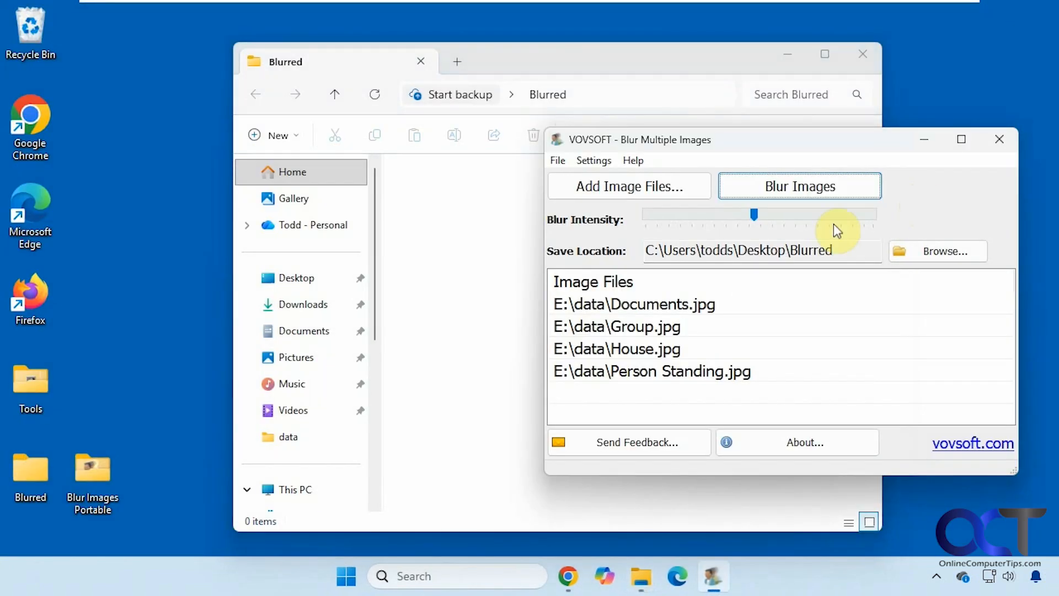
Lower the blur intensity to about one sixth of its range and blur the listed images again.
{"action": "left_click_drag", "start_coordinate": [754, 223], "coordinate": [685, 217]}
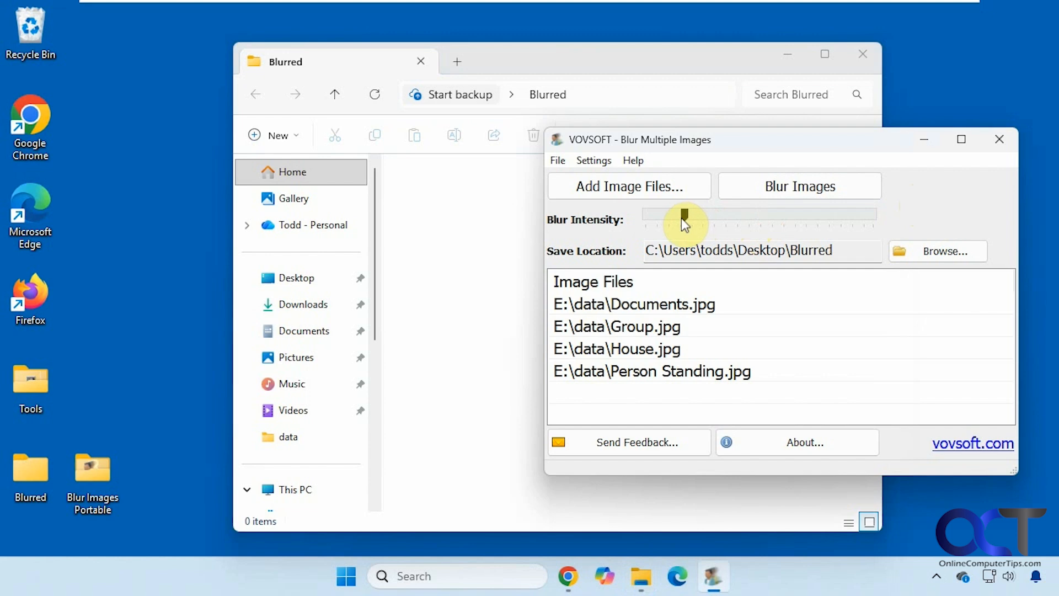
{"action": "left_click", "coordinate": [769, 187]}
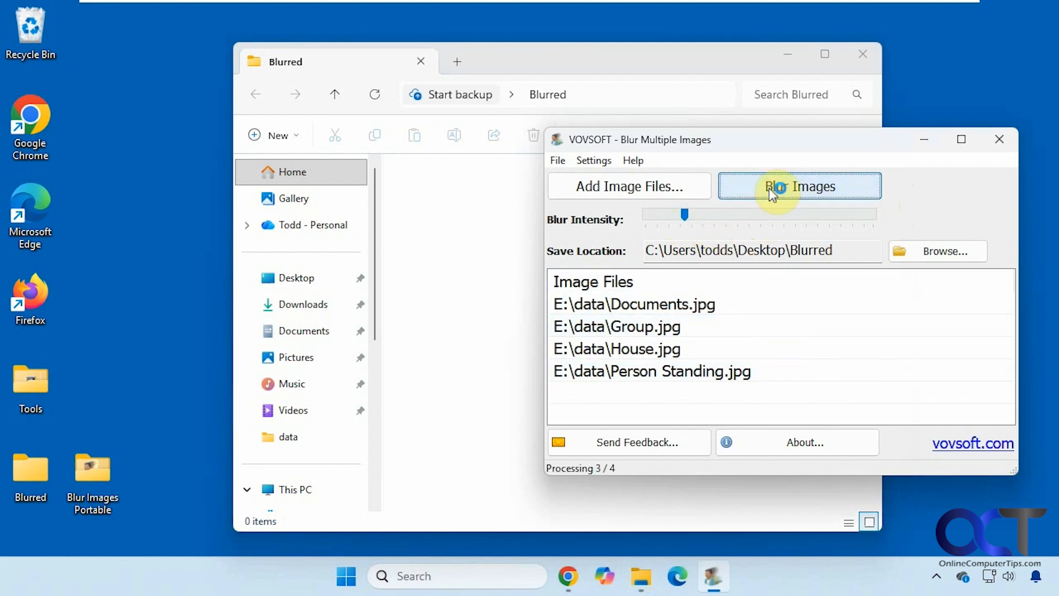
{"action": "left_click", "coordinate": [604, 342]}
Switch to the Blurred folder, view the less strongly blurred images from Documents.jpg through Person Standing.jpg, and close the viewer.
{"action": "left_click", "coordinate": [456, 347]}
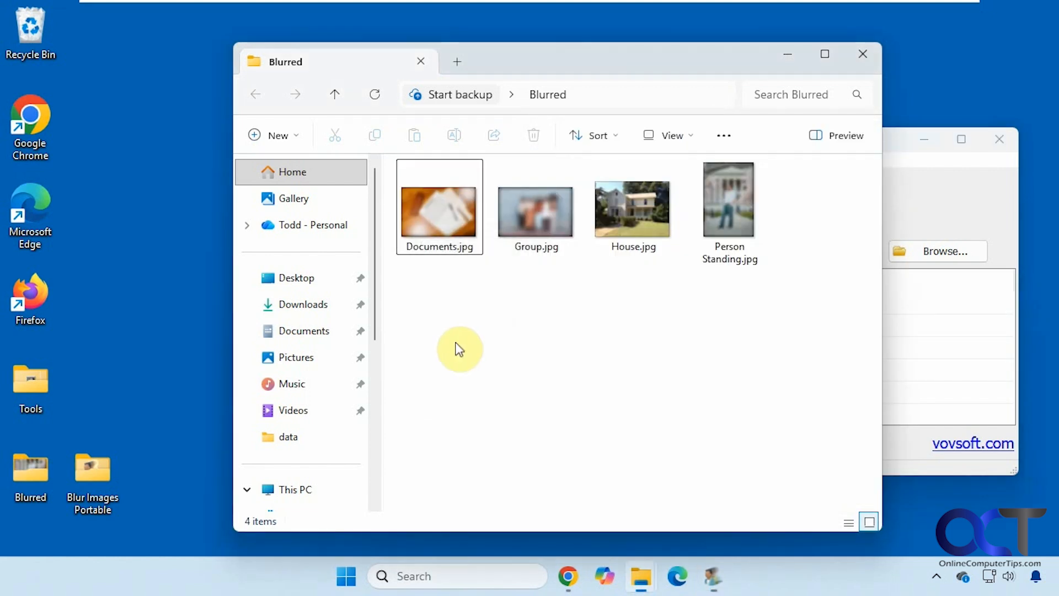
{"action": "left_click", "coordinate": [449, 232]}
{"action": "double_click", "coordinate": [449, 227]}
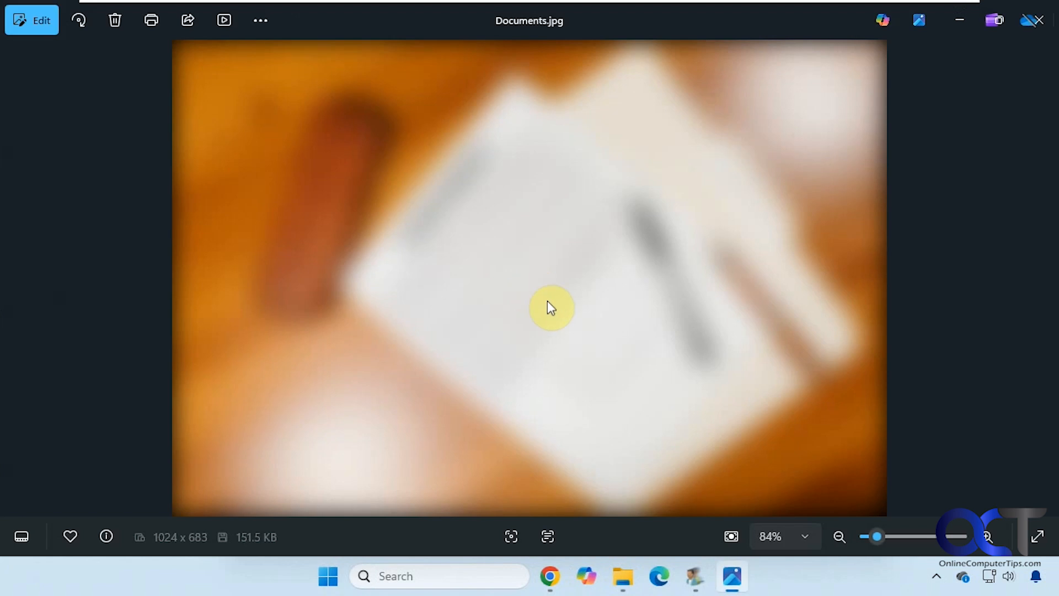
{"action": "key", "text": "Right"}
{"action": "key", "text": "Right"}
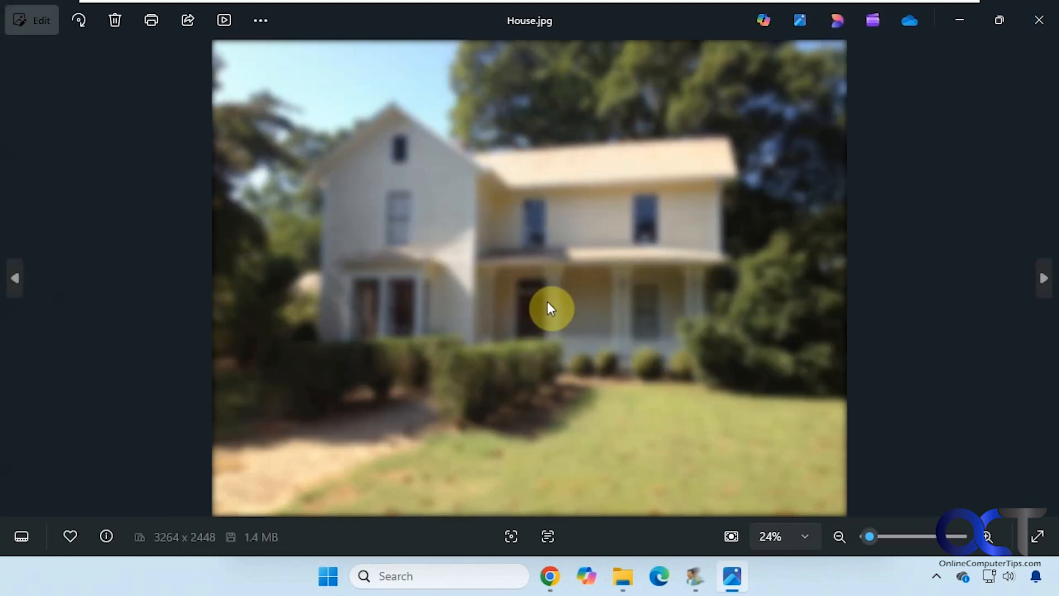
{"action": "key", "text": "Right"}
{"action": "left_click", "coordinate": [1037, 19]}
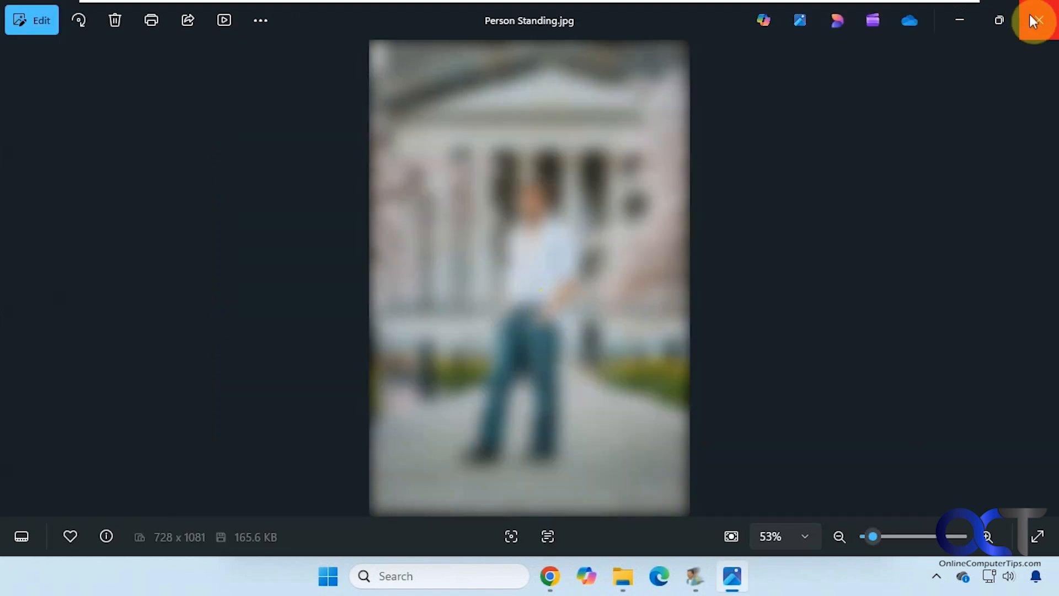
Empty the Blurred folder of the less strongly blurred images and switch back to the Blur Multiple Images window.
{"action": "left_click_drag", "start_coordinate": [796, 289], "coordinate": [435, 192]}
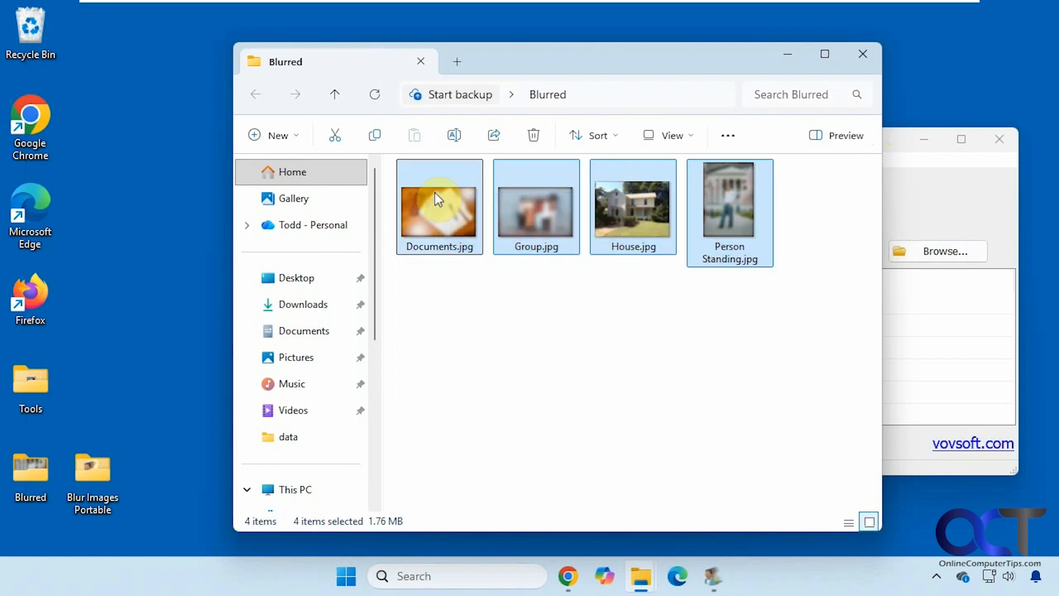
{"action": "key", "text": "Delete"}
{"action": "left_click", "coordinate": [921, 200]}
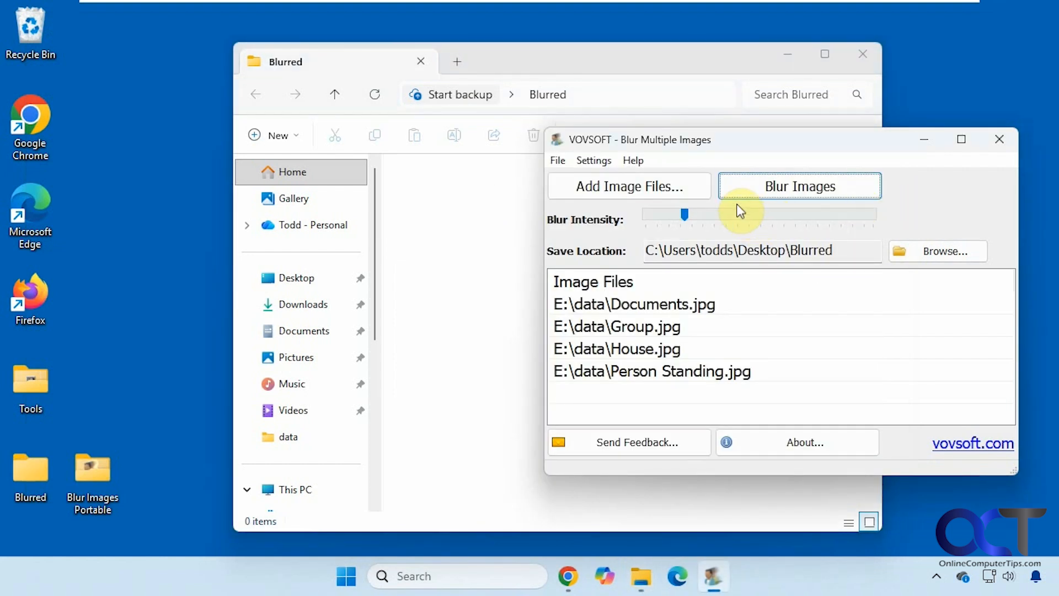
Set the blur intensity to 6 and blur the four listed images.
{"action": "left_click", "coordinate": [684, 214]}
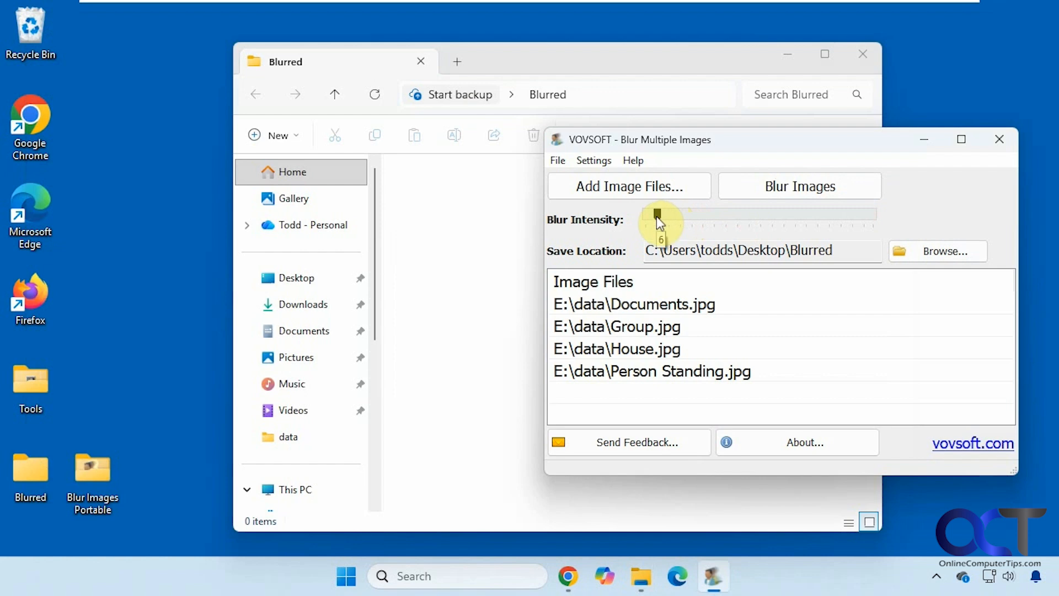
{"action": "left_click", "coordinate": [823, 188]}
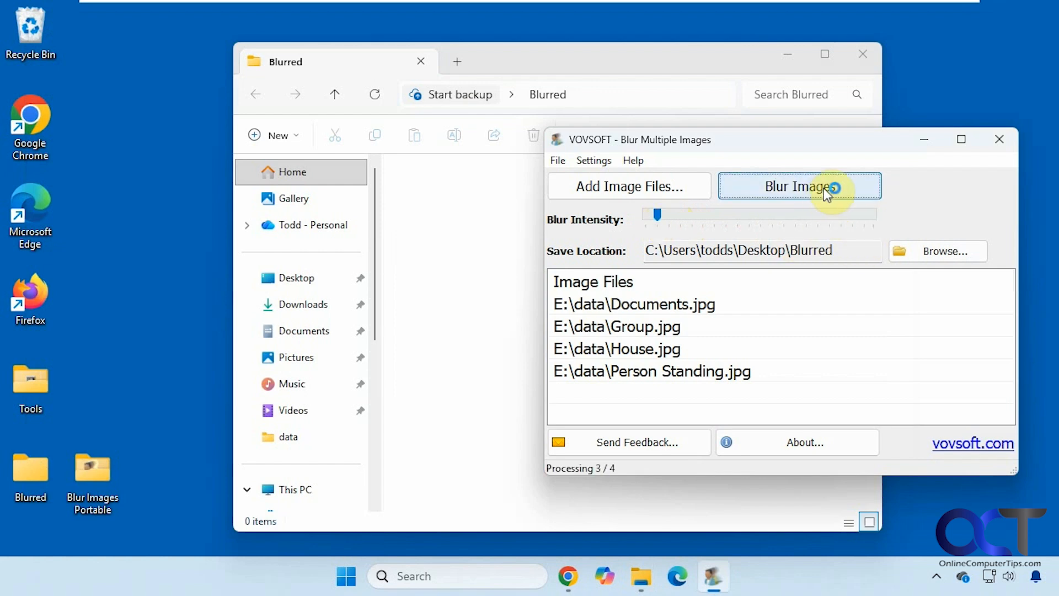
{"action": "left_click", "coordinate": [601, 342]}
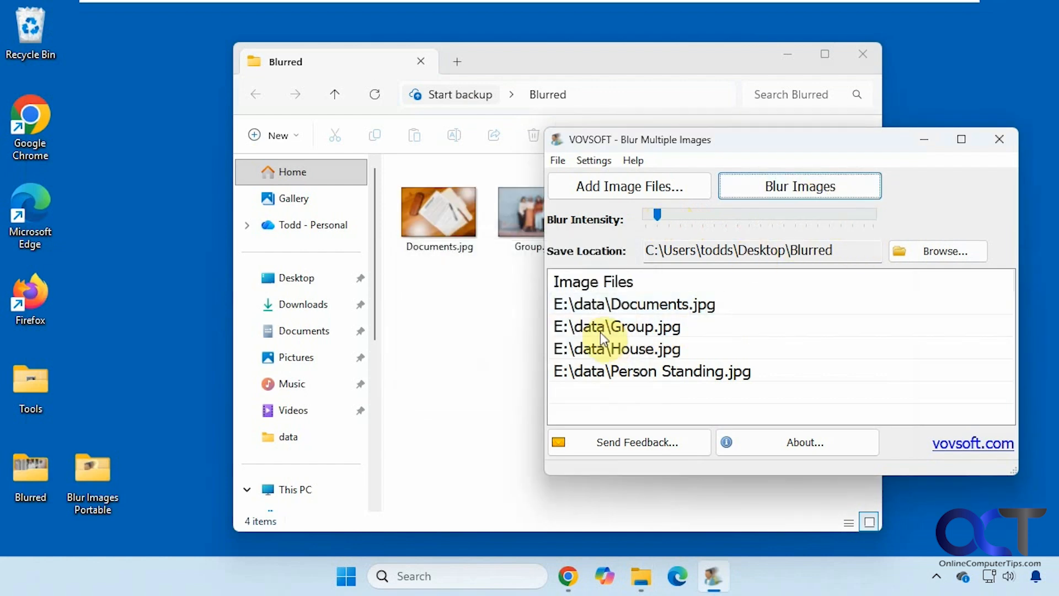
View the images blurred at intensity 6 from Documents.jpg through Person Standing.jpg, close the viewer, and return to the Blur Multiple Images window.
{"action": "double_click", "coordinate": [439, 231]}
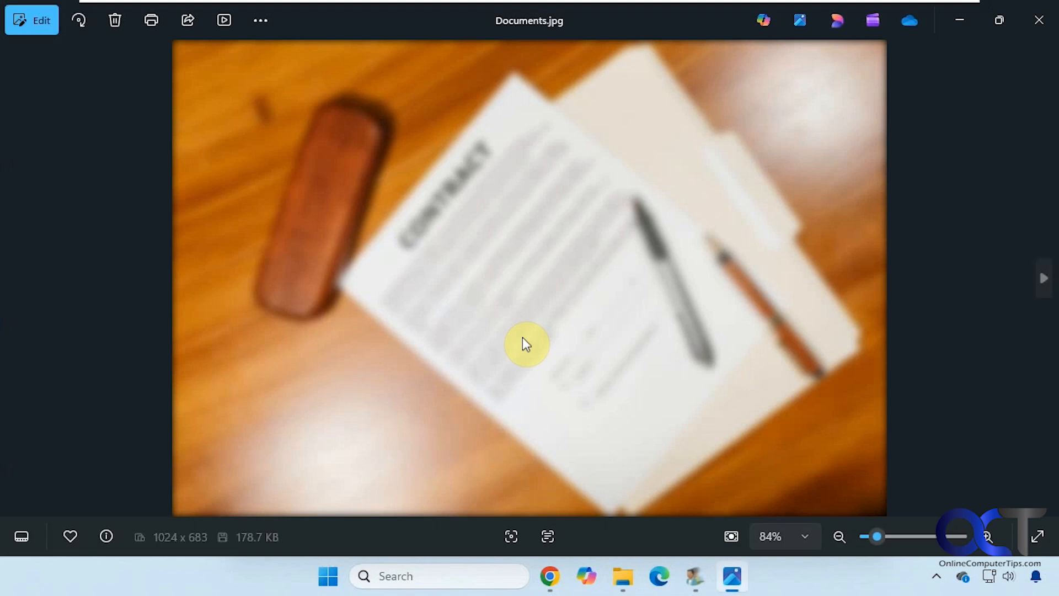
{"action": "key", "text": "Right"}
{"action": "key", "text": "Right"}
{"action": "key", "text": "Right"}
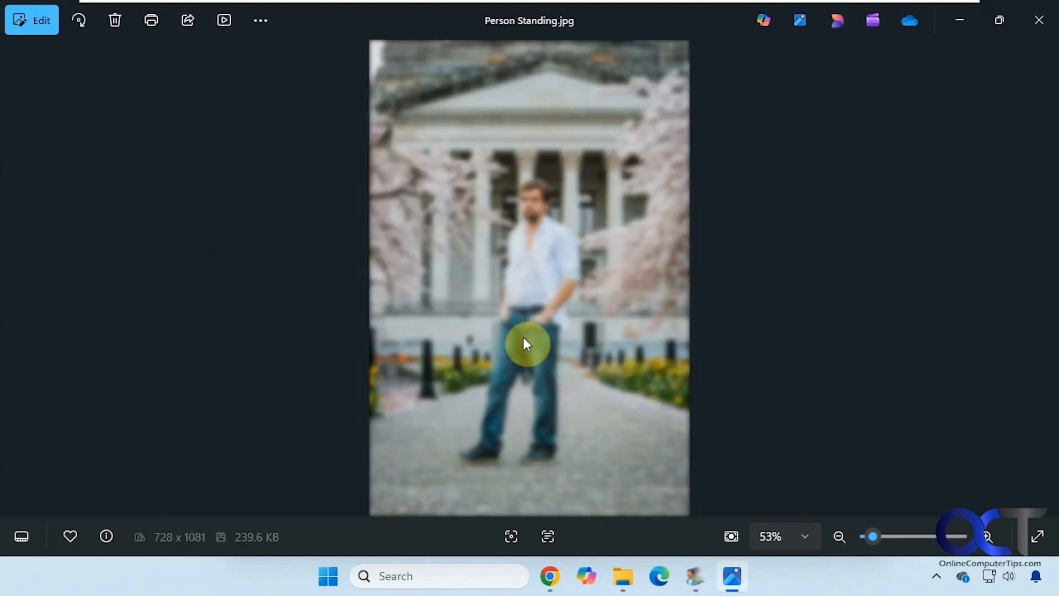
{"action": "left_click", "coordinate": [1036, 22]}
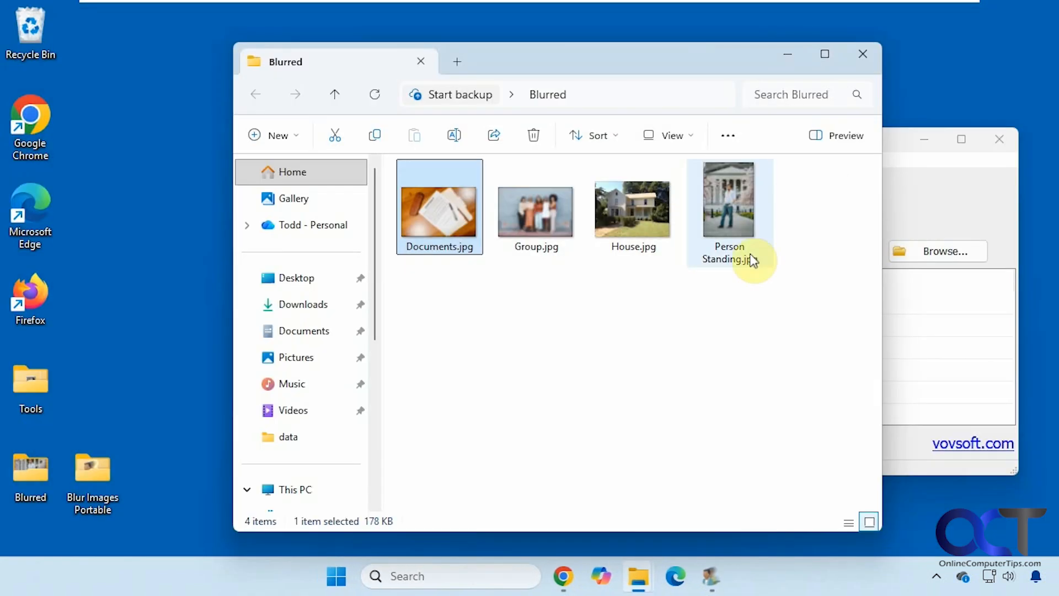
{"action": "left_click", "coordinate": [925, 230]}
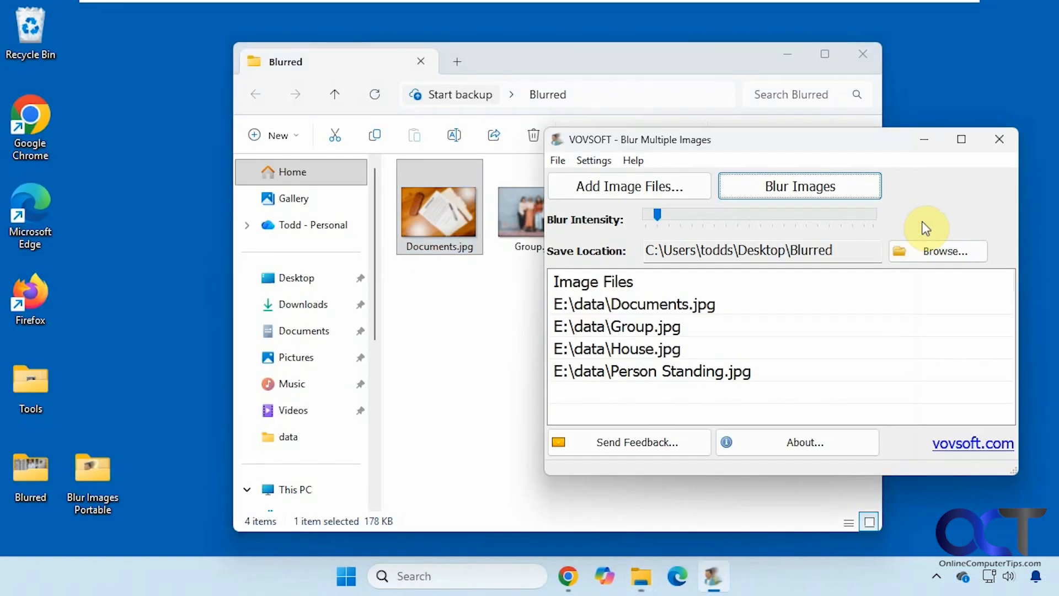